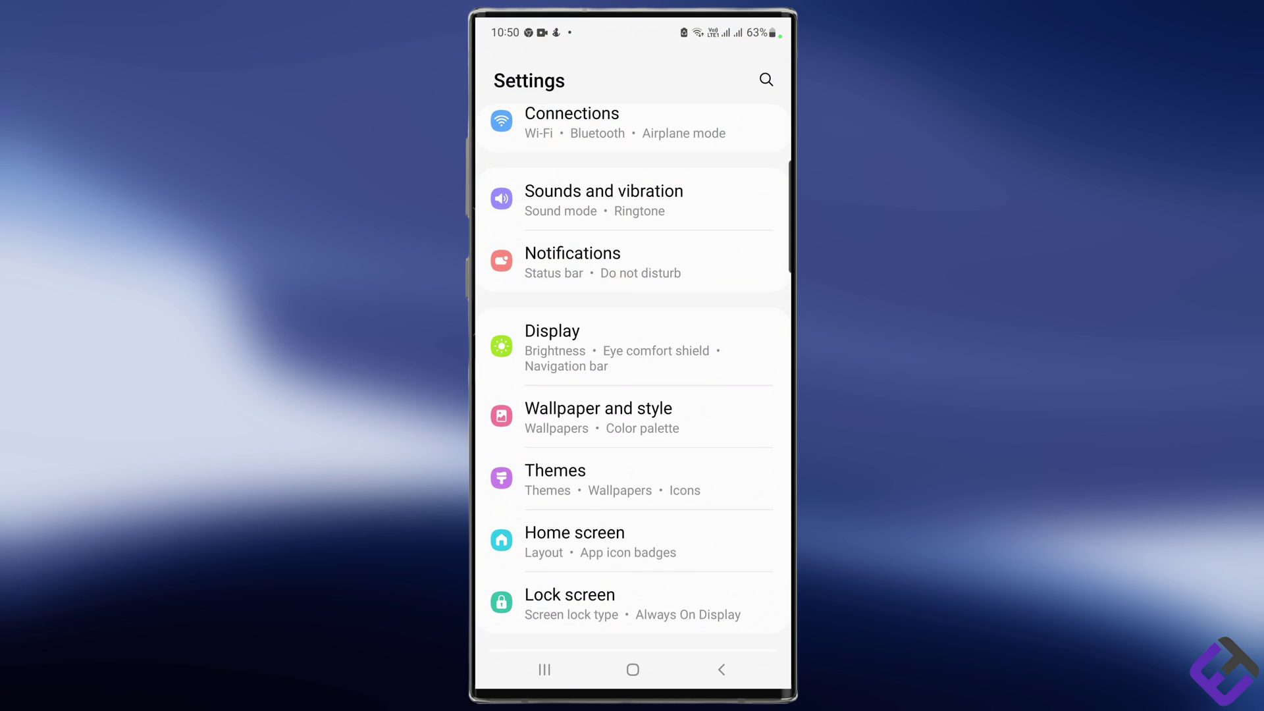
- Turn on the Keyboard toolbar under General management > Samsung Keyboard settings
scroll(632, 362, "down", 1)
scroll(632, 362, "down", 3)
scroll(632, 362, "down", 1)
scroll(632, 362, "down", 2)
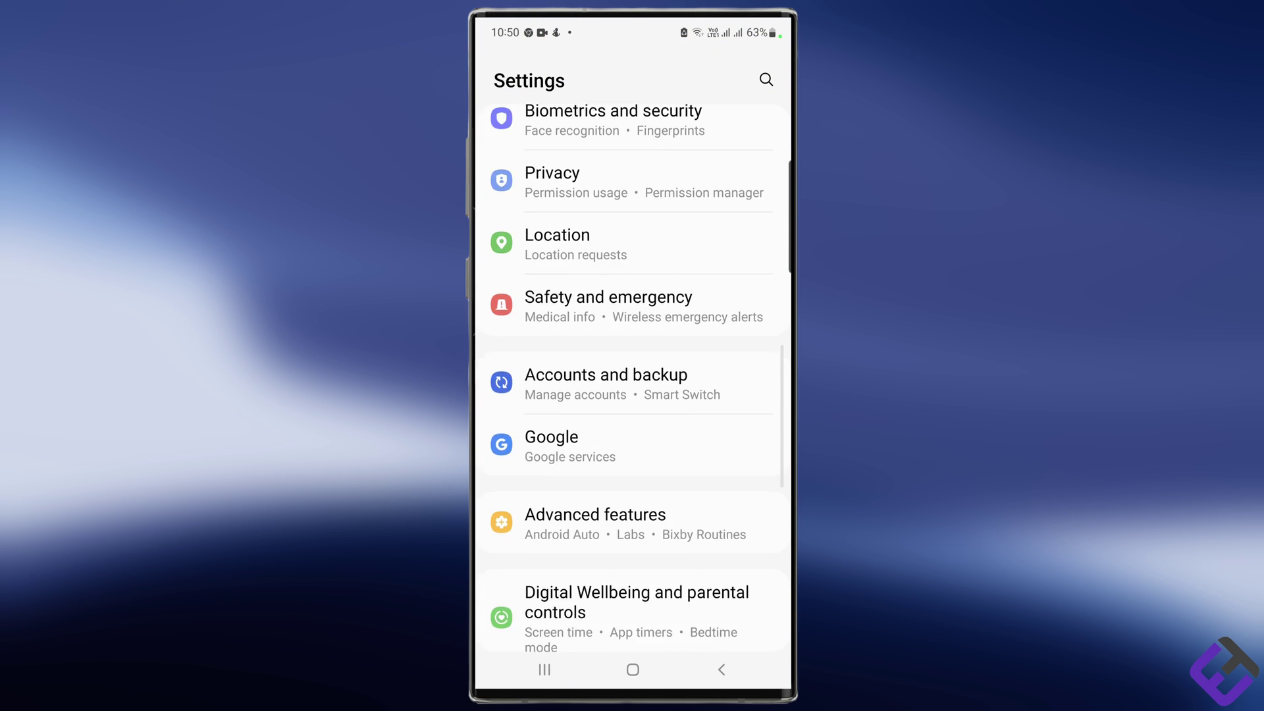
scroll(632, 378, "down", 4)
scroll(632, 378, "down", 2)
scroll(632, 379, "down", 1)
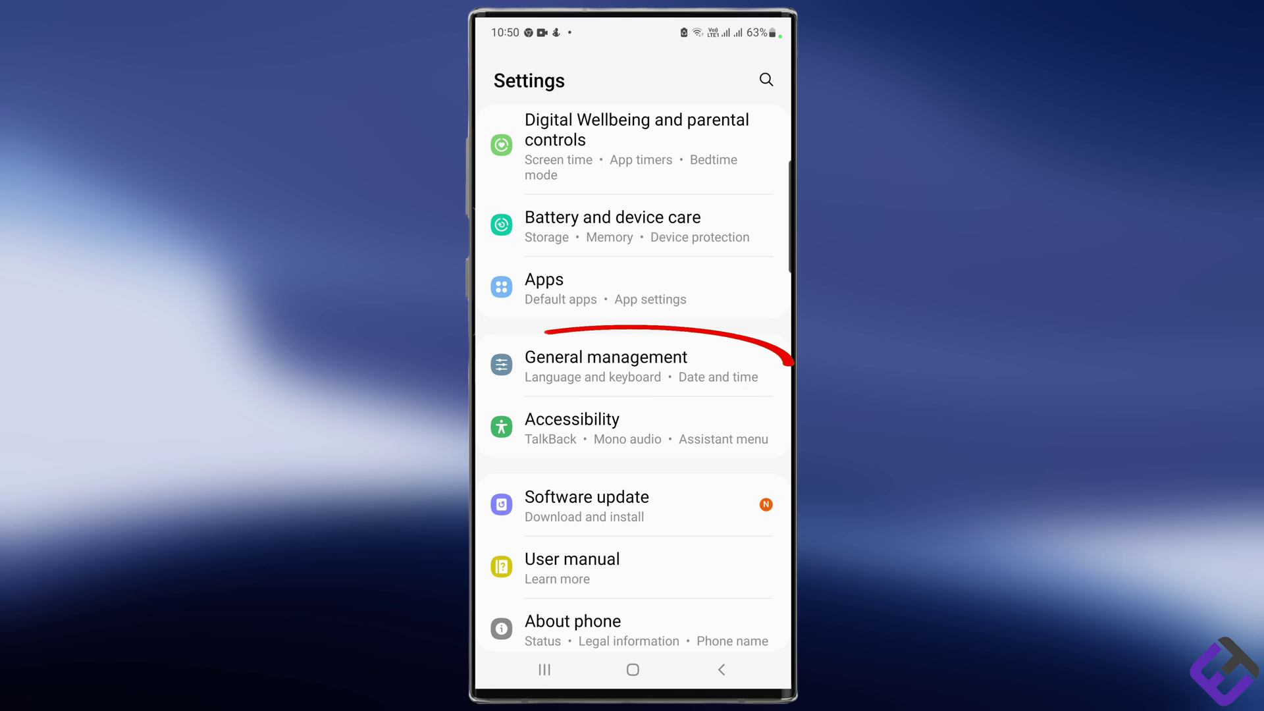
left_click(606, 366)
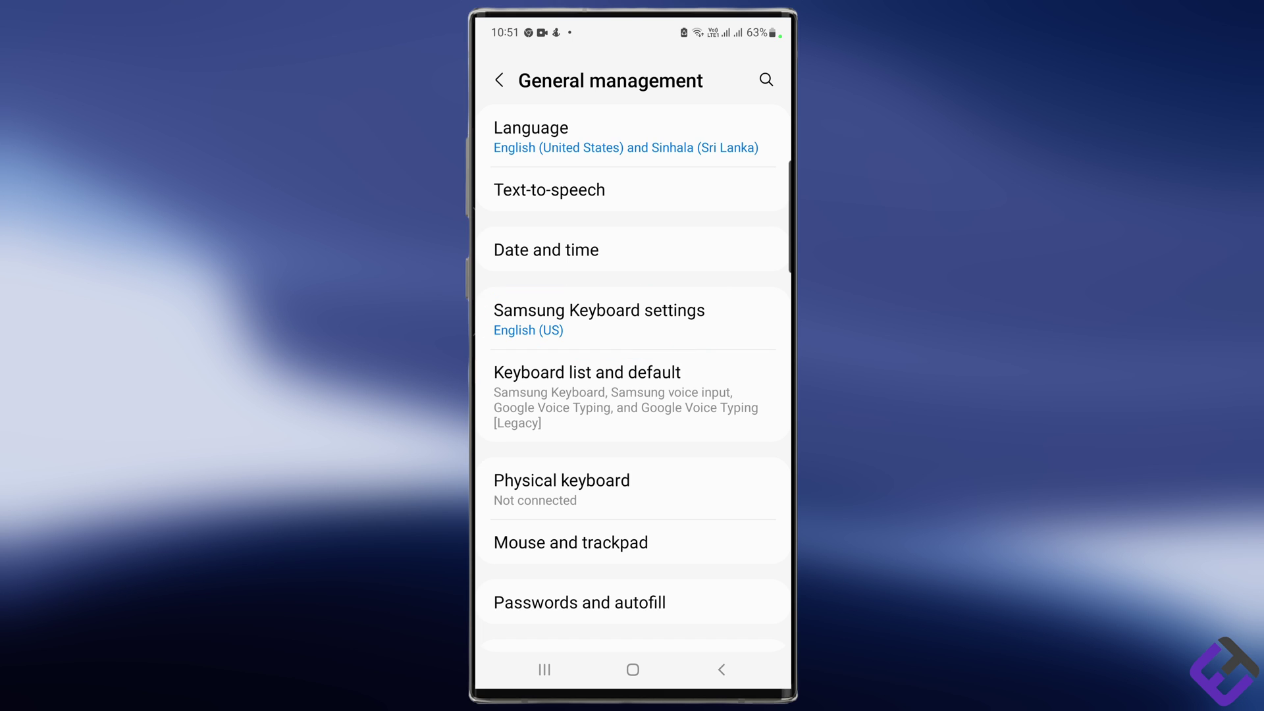
left_click(599, 320)
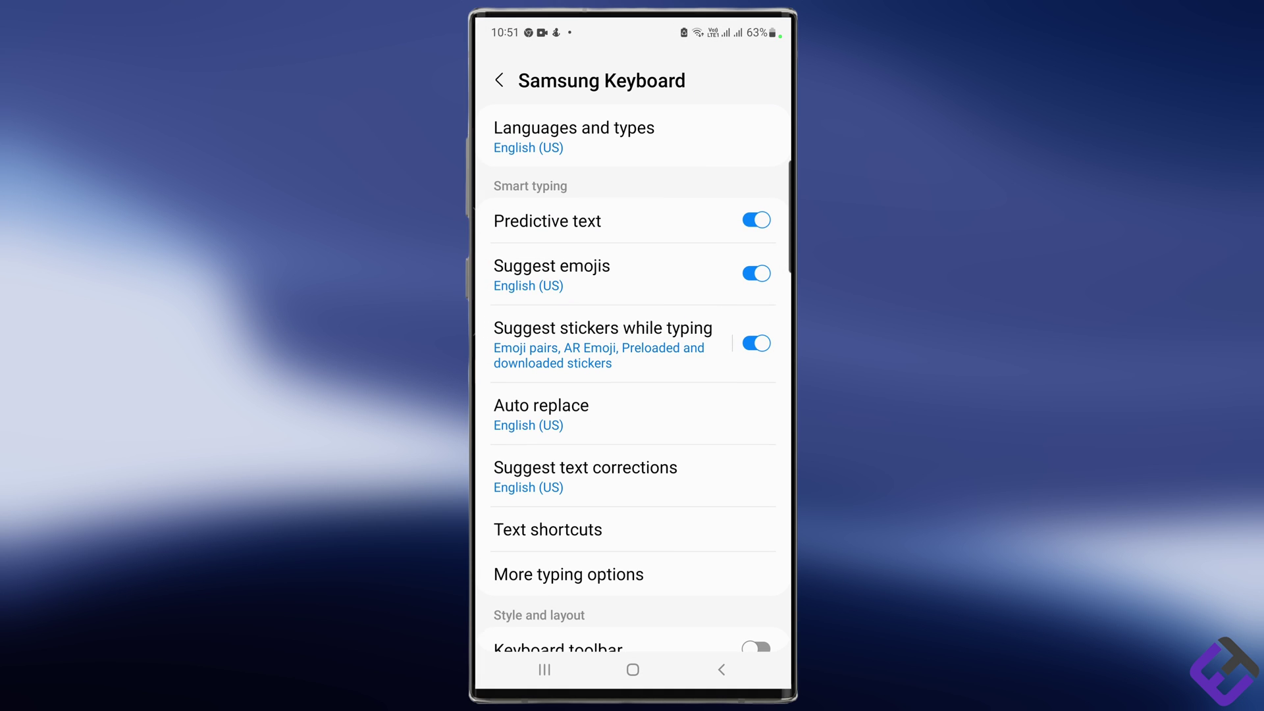
scroll(632, 381, "down", 5)
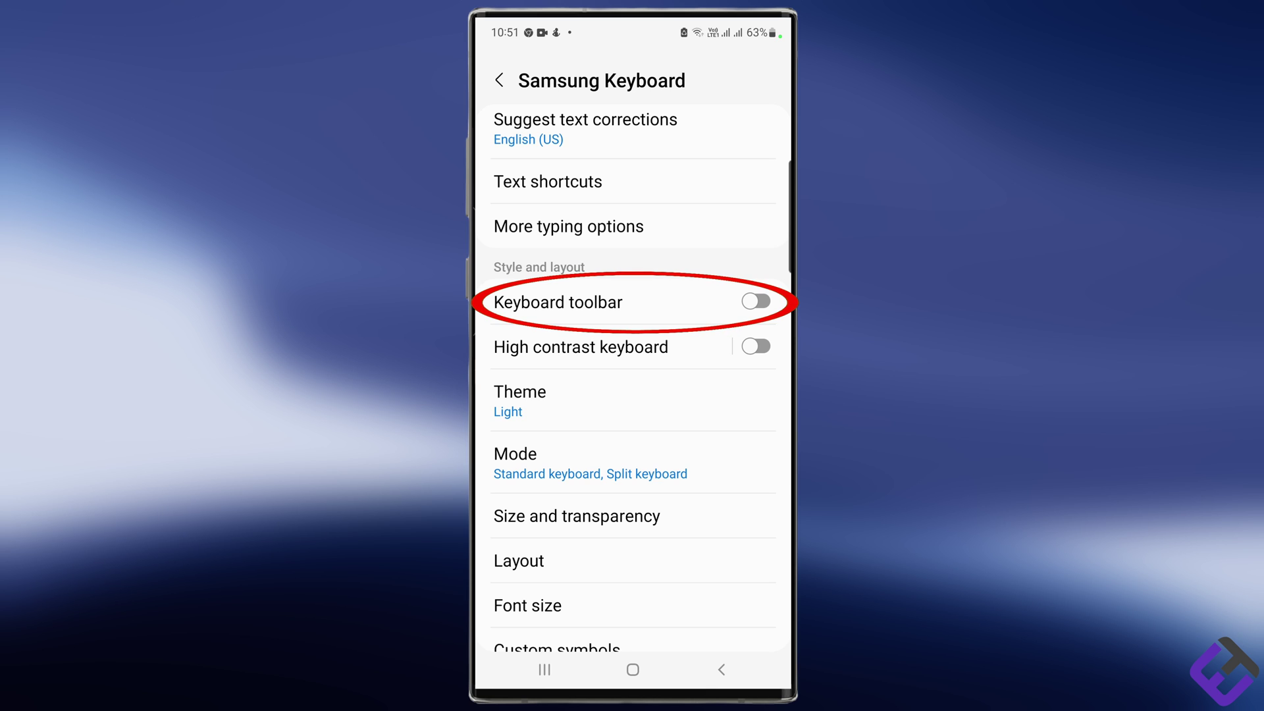
left_click(756, 302)
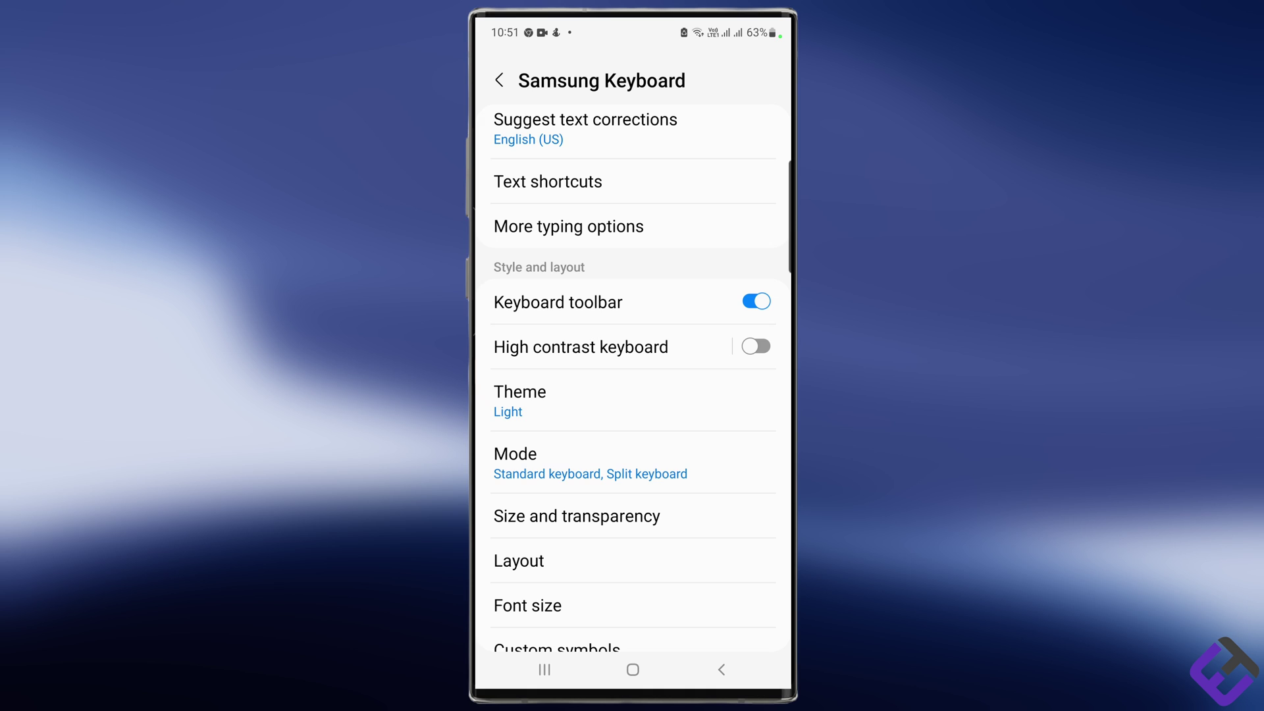
- From the home screen, open Google search and expand the keyboard's extra shortcuts panel
left_click(633, 669)
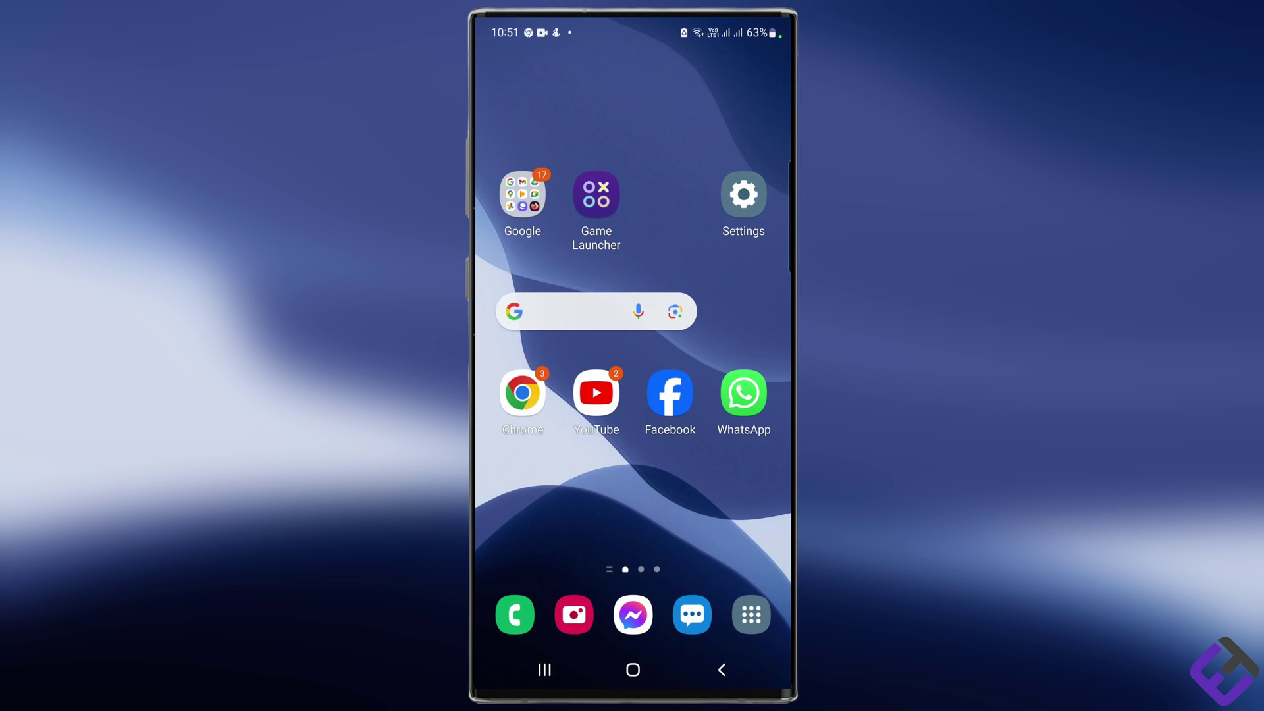
left_click(567, 311)
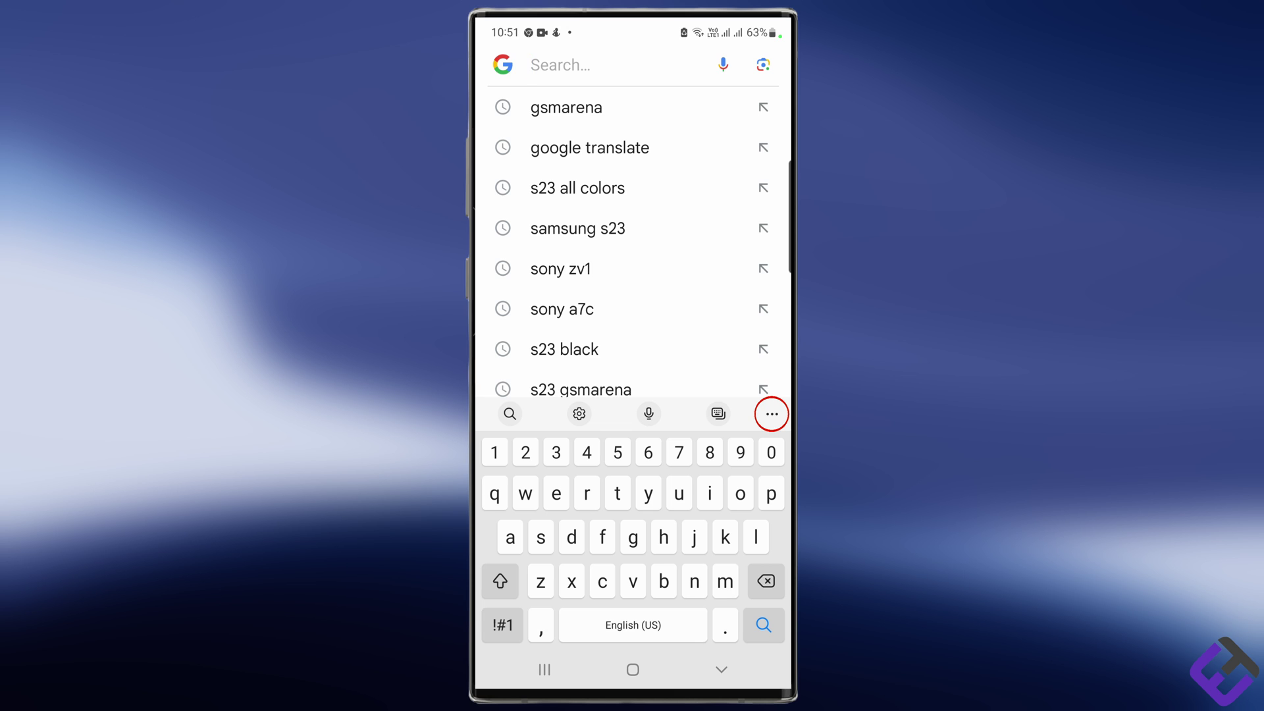
left_click(771, 413)
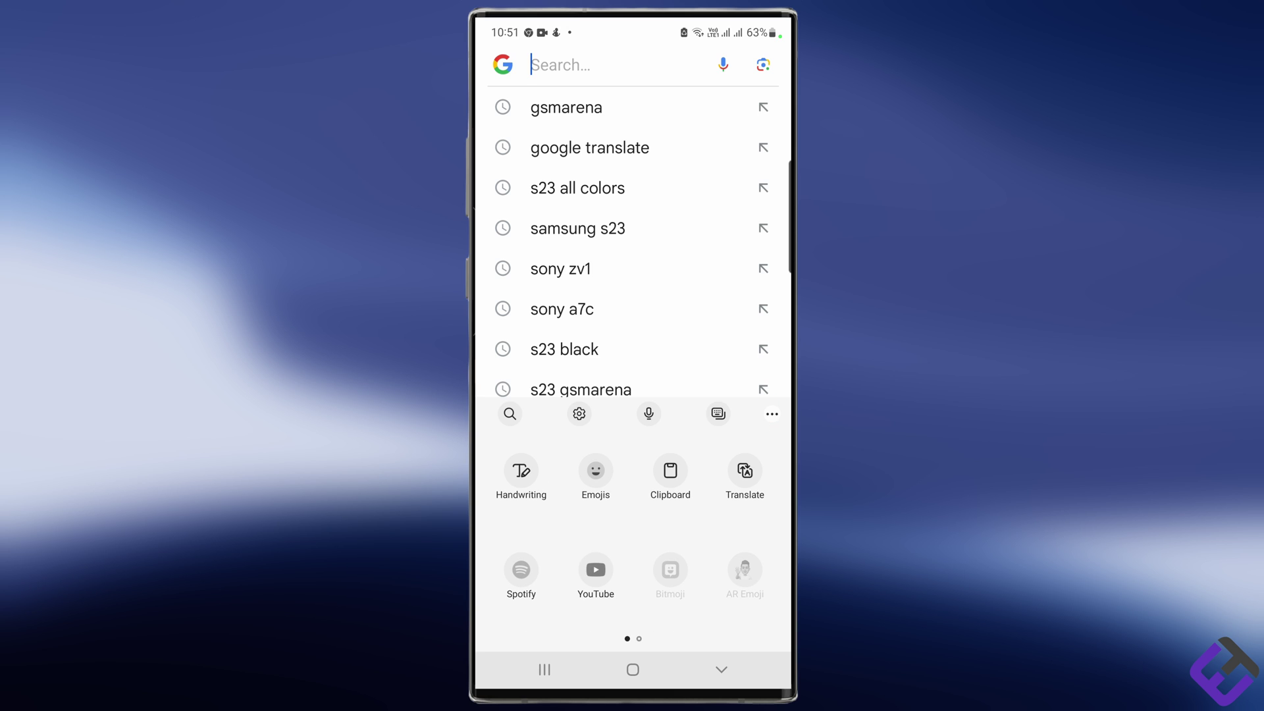
left_click_drag(724, 526, 527, 527)
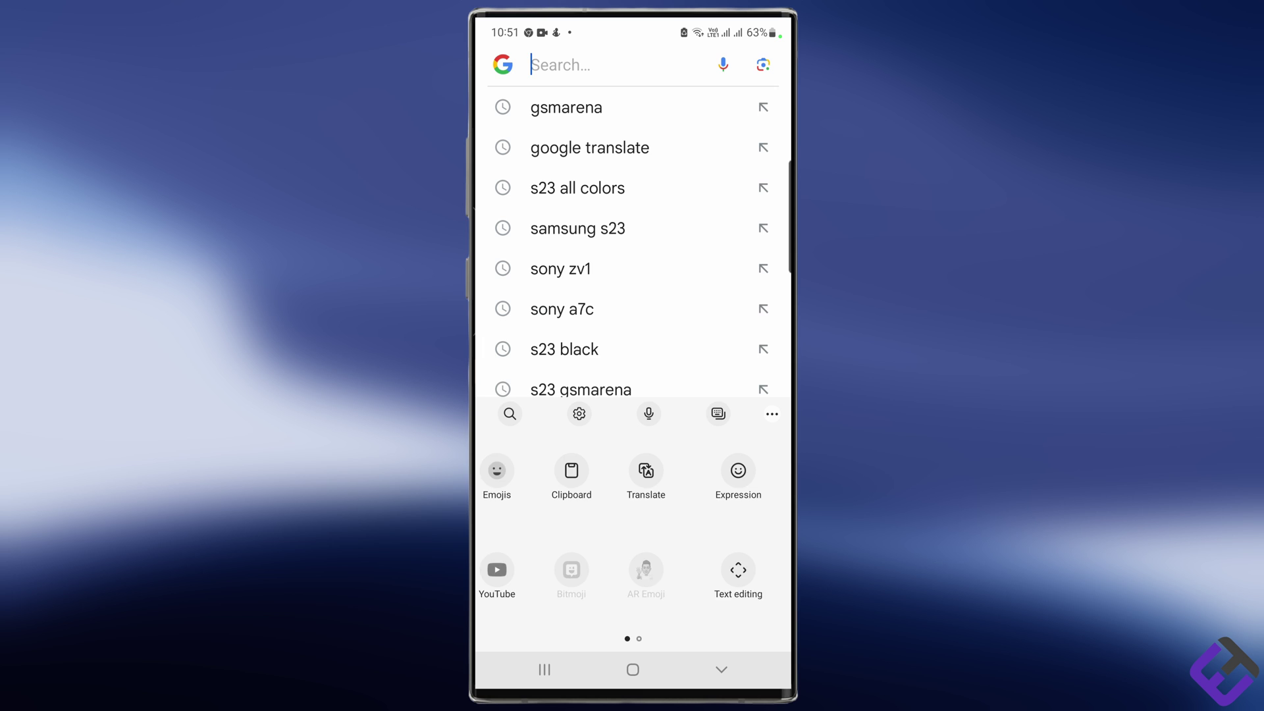
left_click_drag(626, 526, 724, 526)
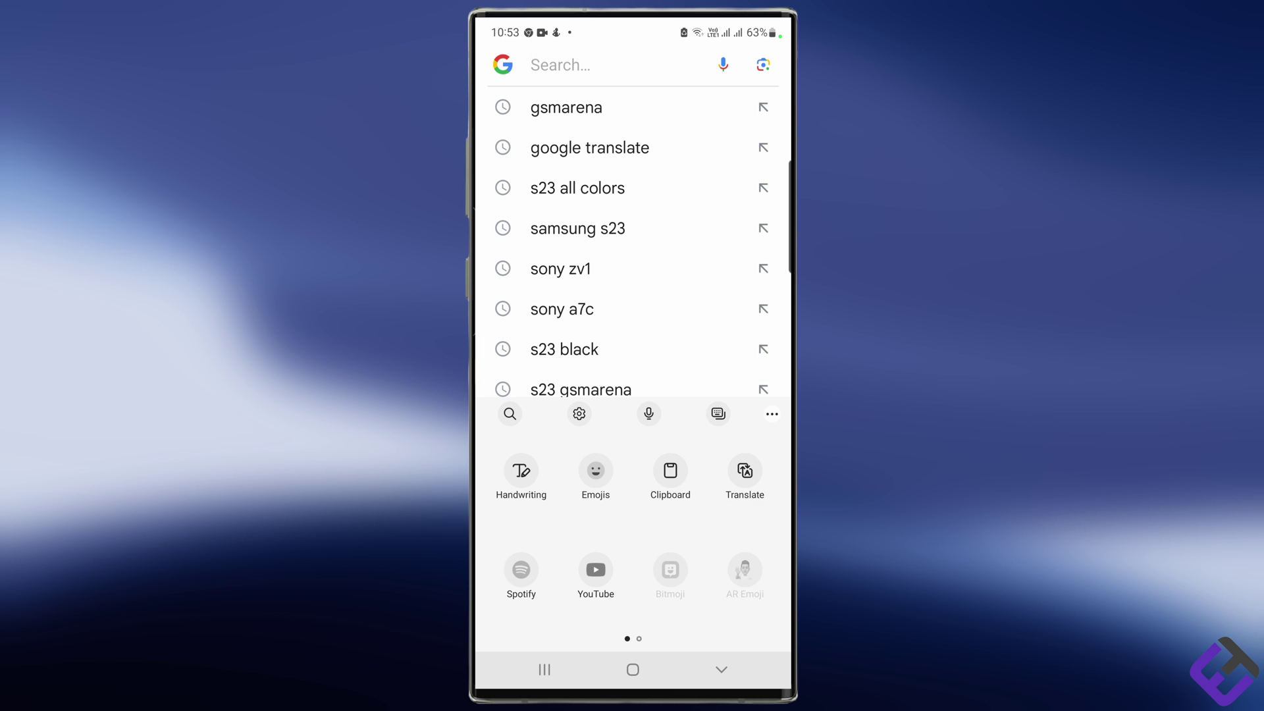
- Drag the Emojis, Clipboard and Translate shortcuts from the extras panel into the toolbar
left_click(595, 470)
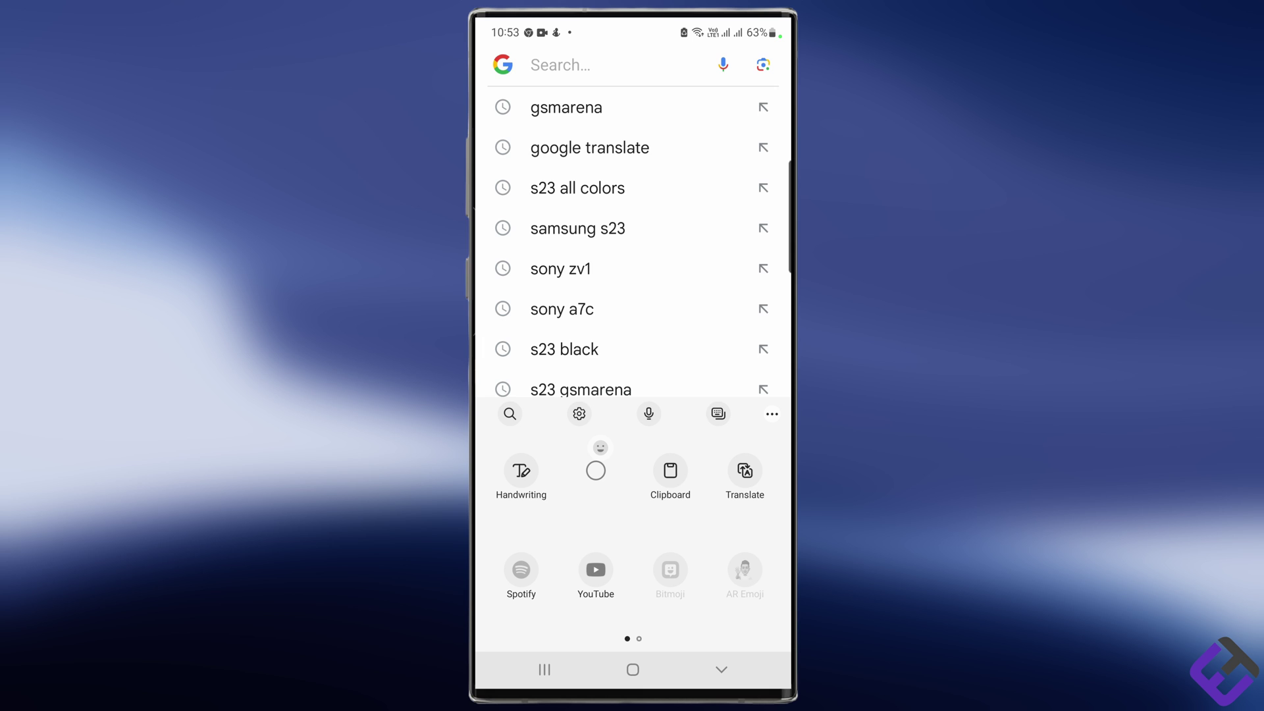
mouse_move(600, 447)
left_mouse_down()
mouse_move(550, 384)
mouse_move(558, 414)
left_mouse_up()
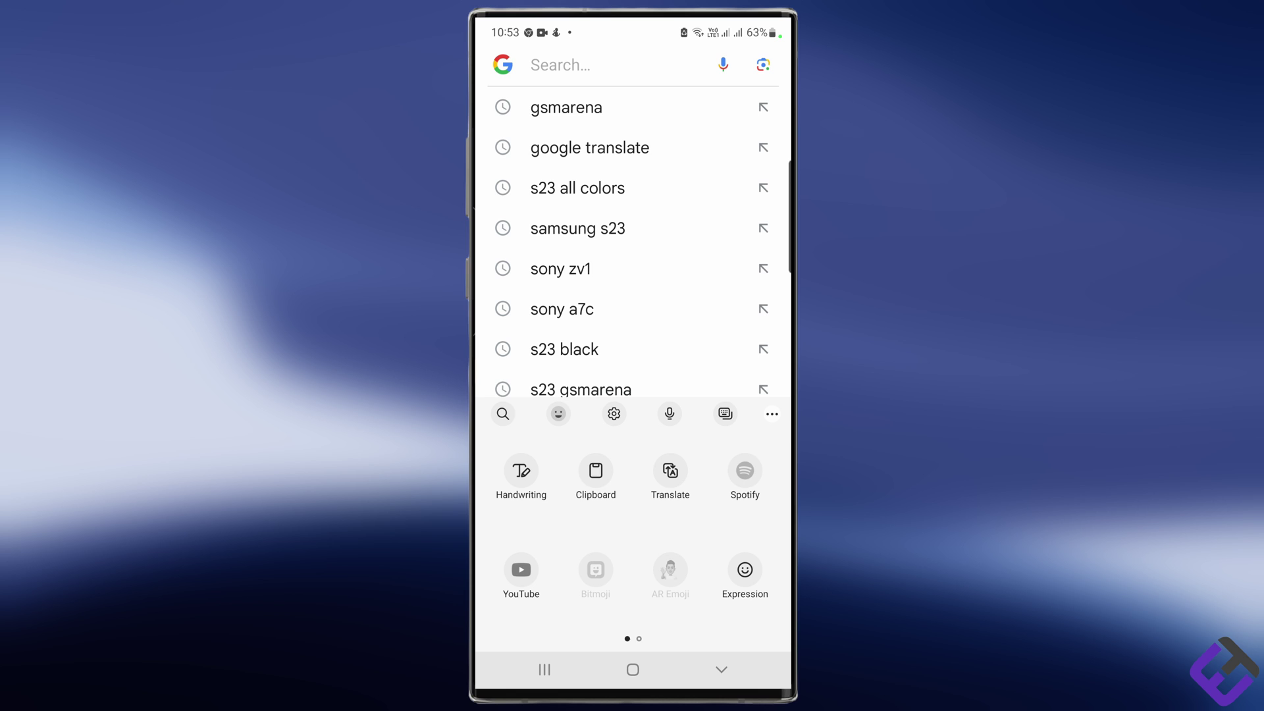
mouse_move(595, 470)
left_mouse_down()
mouse_move(589, 385)
mouse_move(590, 413)
left_mouse_up()
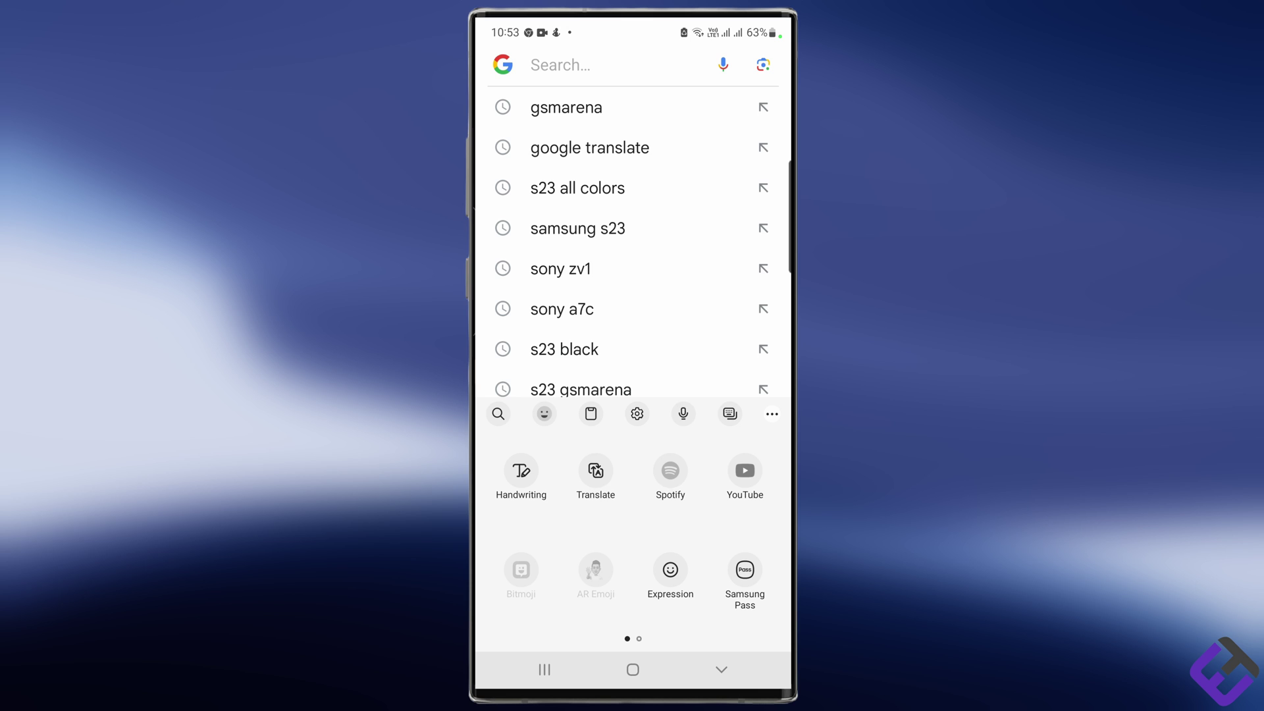
left_click_drag(596, 470, 619, 390)
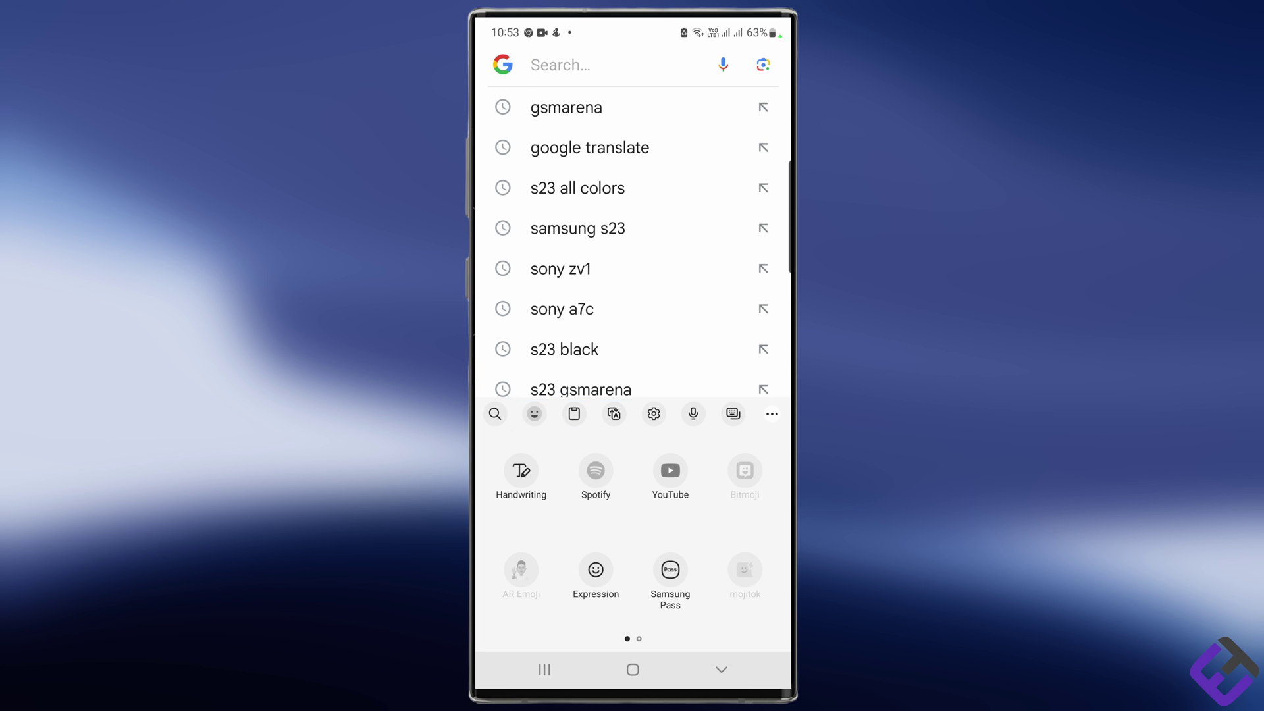
- Open the emoji panel and flip through the recent, animal and activity categories
left_click(534, 413)
left_click_drag(526, 559, 724, 559)
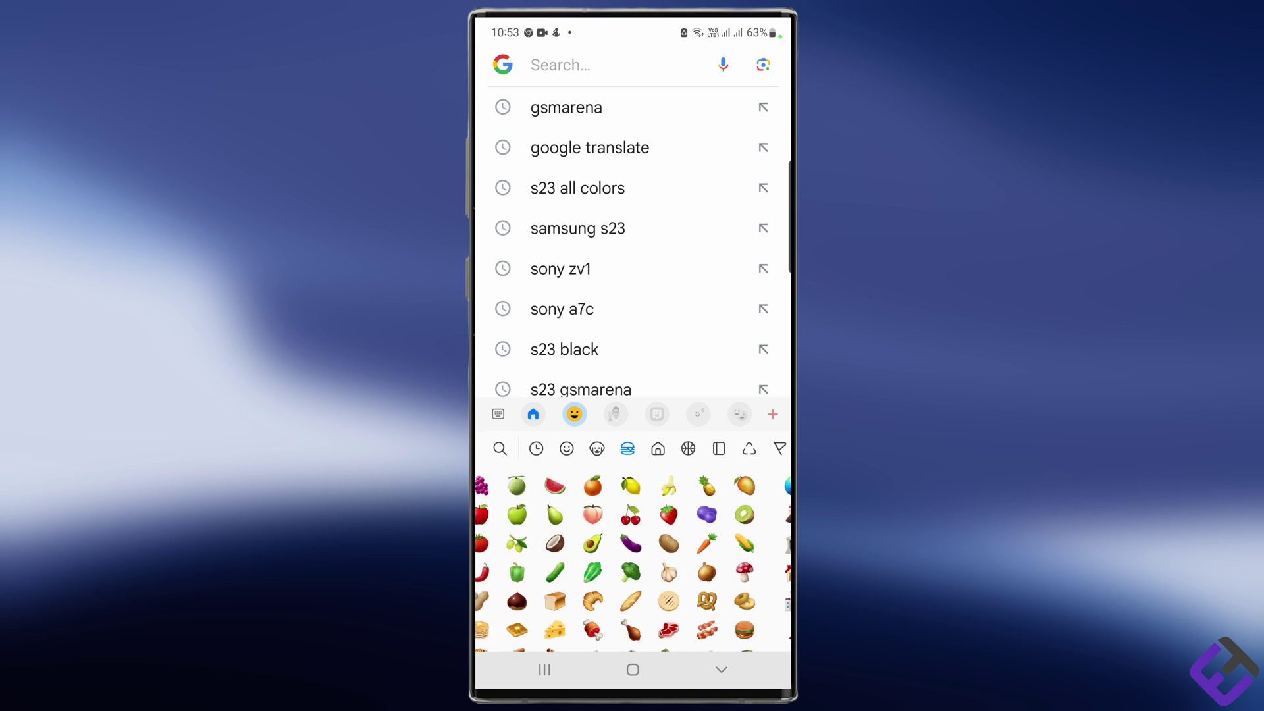
mouse_move(527, 559)
left_mouse_down()
mouse_move(724, 560)
mouse_move(527, 560)
left_mouse_up()
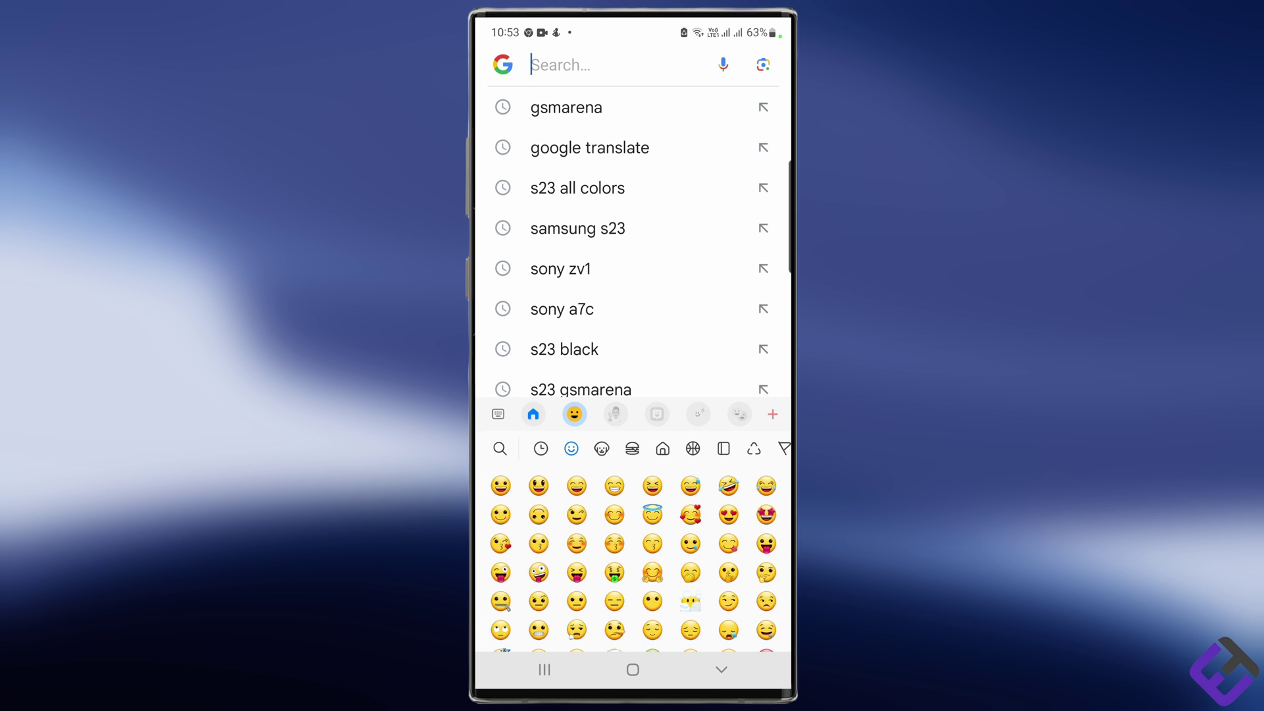
left_click_drag(724, 559, 527, 559)
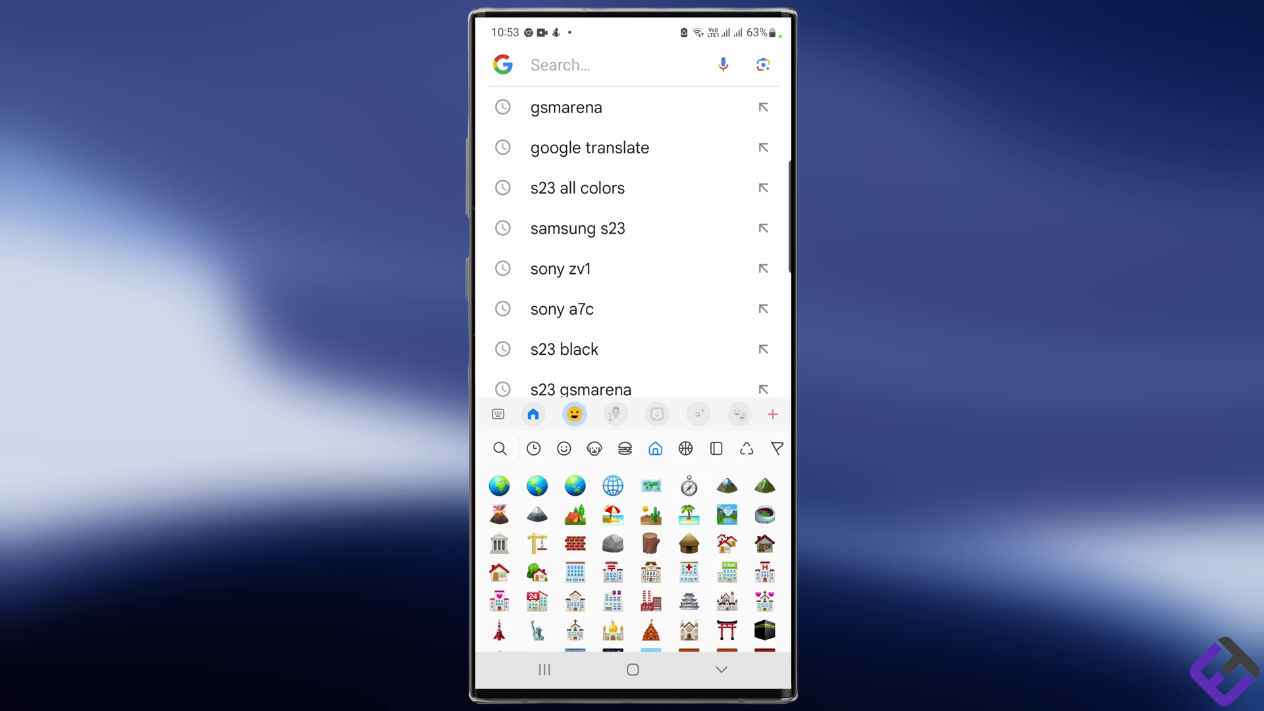
left_click_drag(724, 560, 526, 560)
- Hide and reshow the keyboard, then browse the saved items in the Clipboard panel
left_click(721, 669)
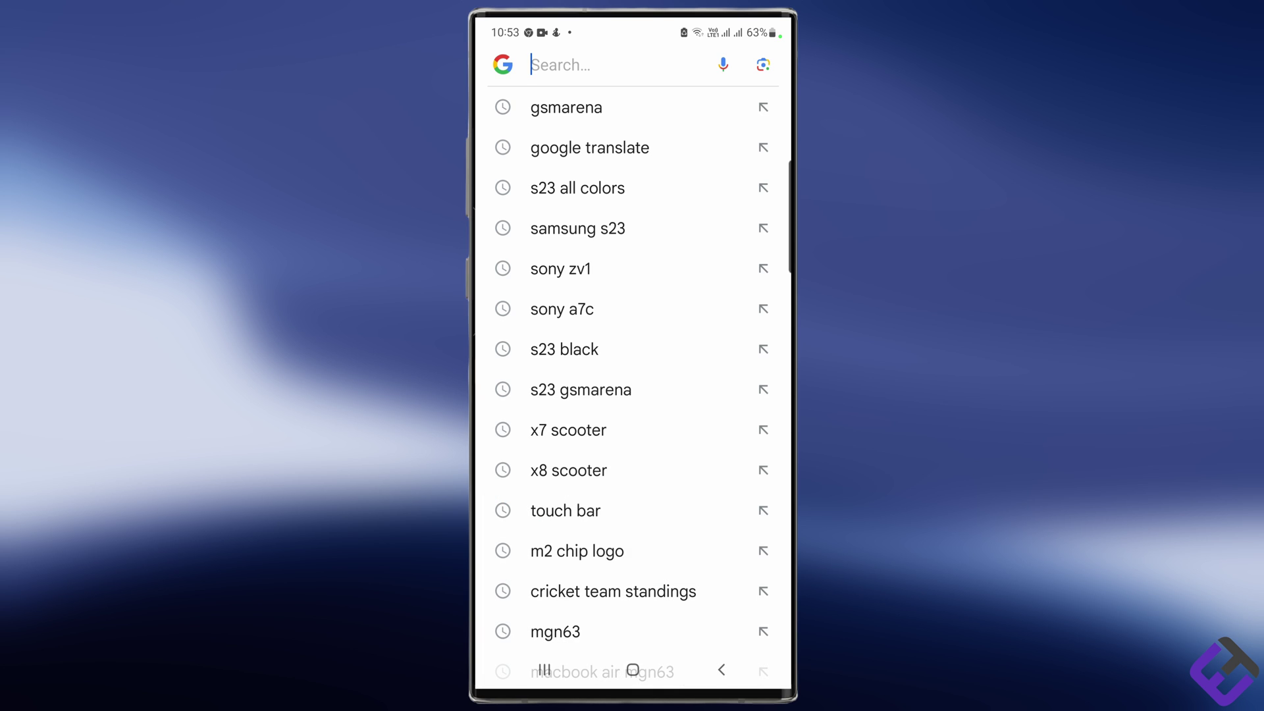
left_click(559, 65)
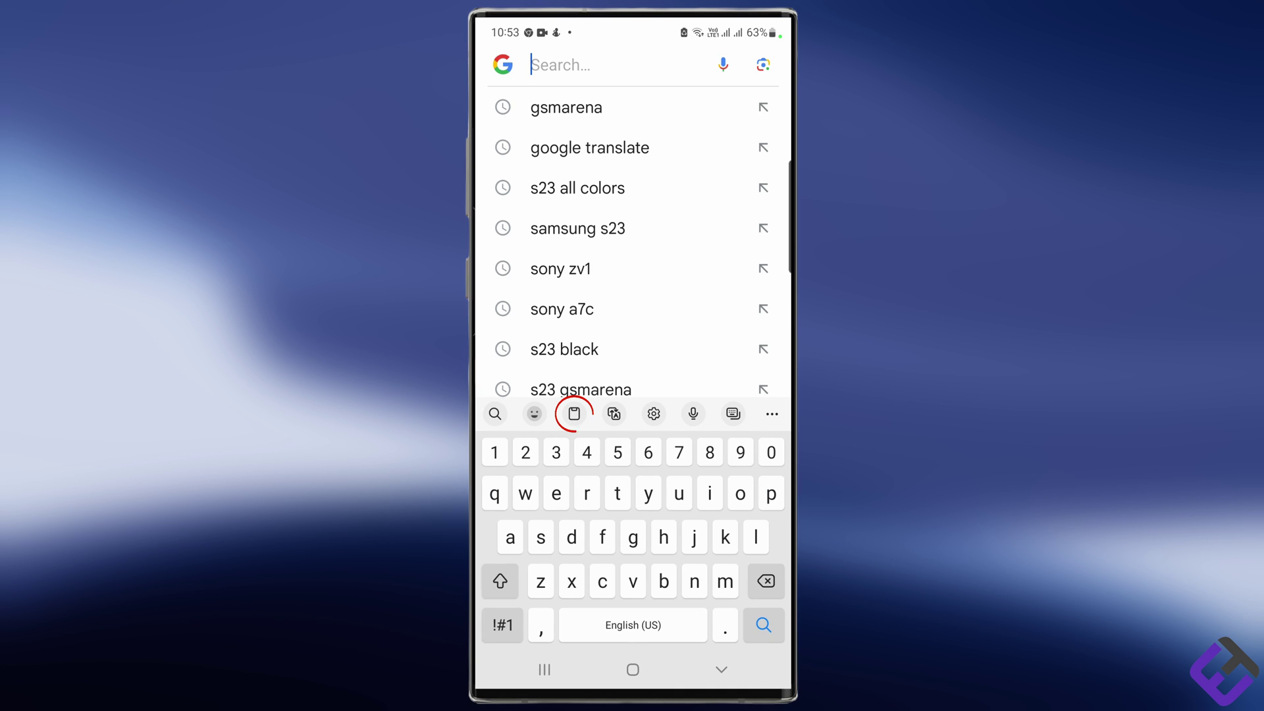
left_click(574, 414)
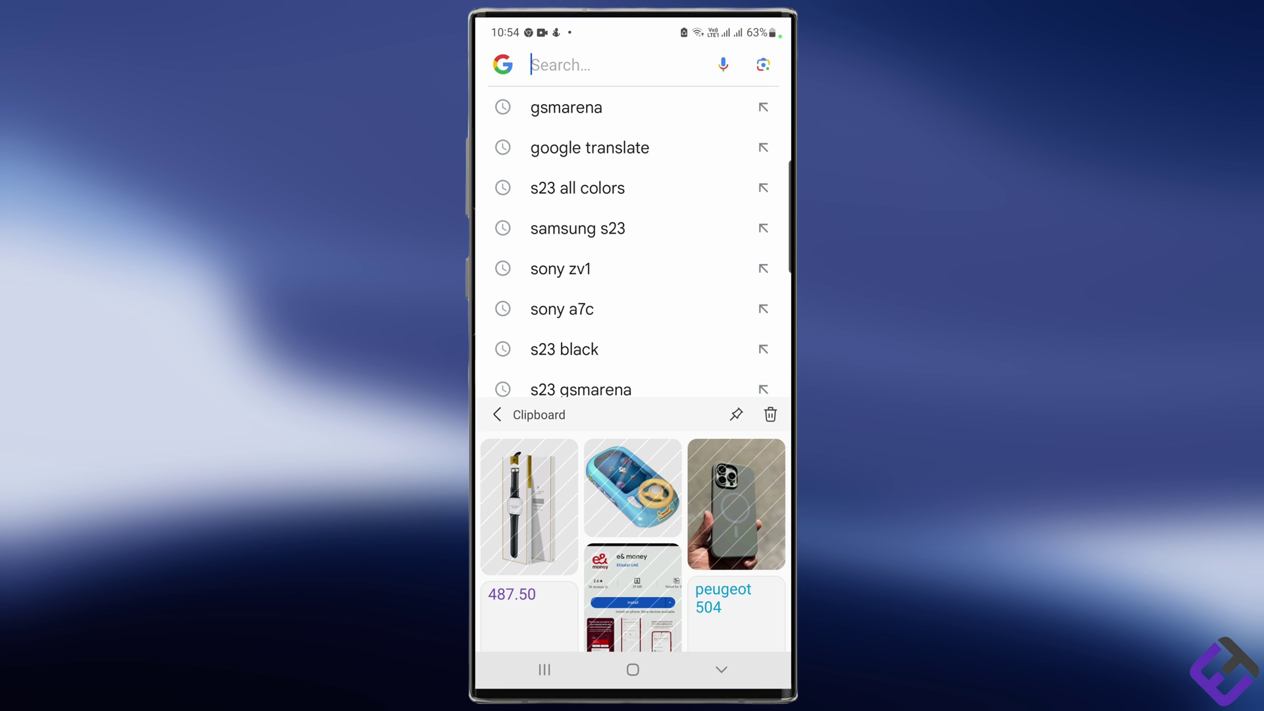
scroll(633, 541, "down", 3)
scroll(633, 541, "up", 3)
scroll(633, 541, "down", 3)
scroll(632, 542, "up", 3)
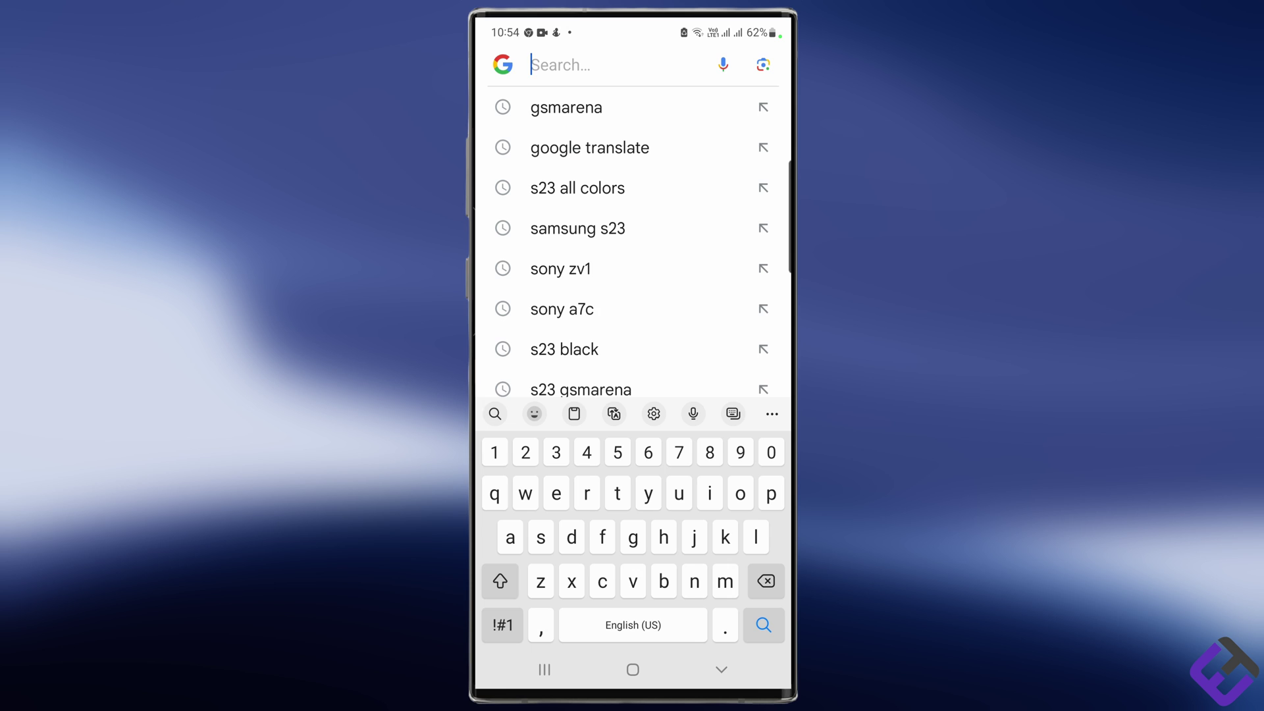
- Open the keyboard translator and choose Español (Spanish) as the target language
left_click(614, 414)
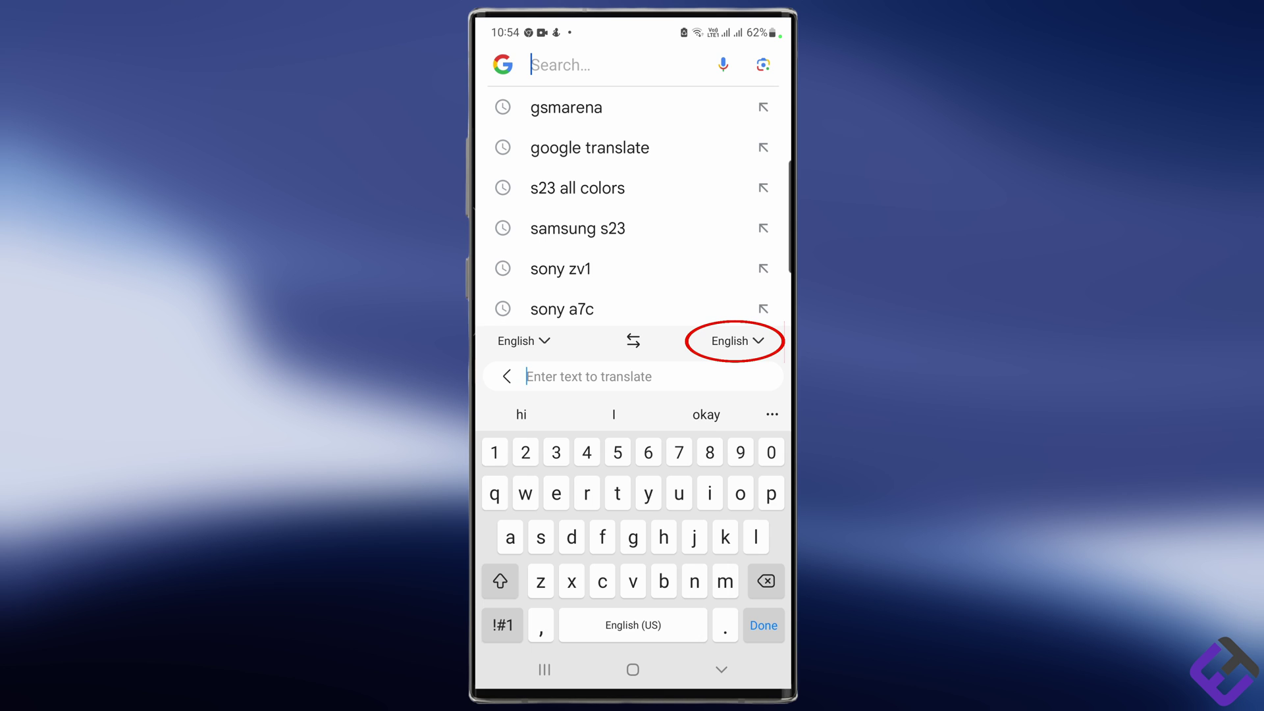
left_click(730, 340)
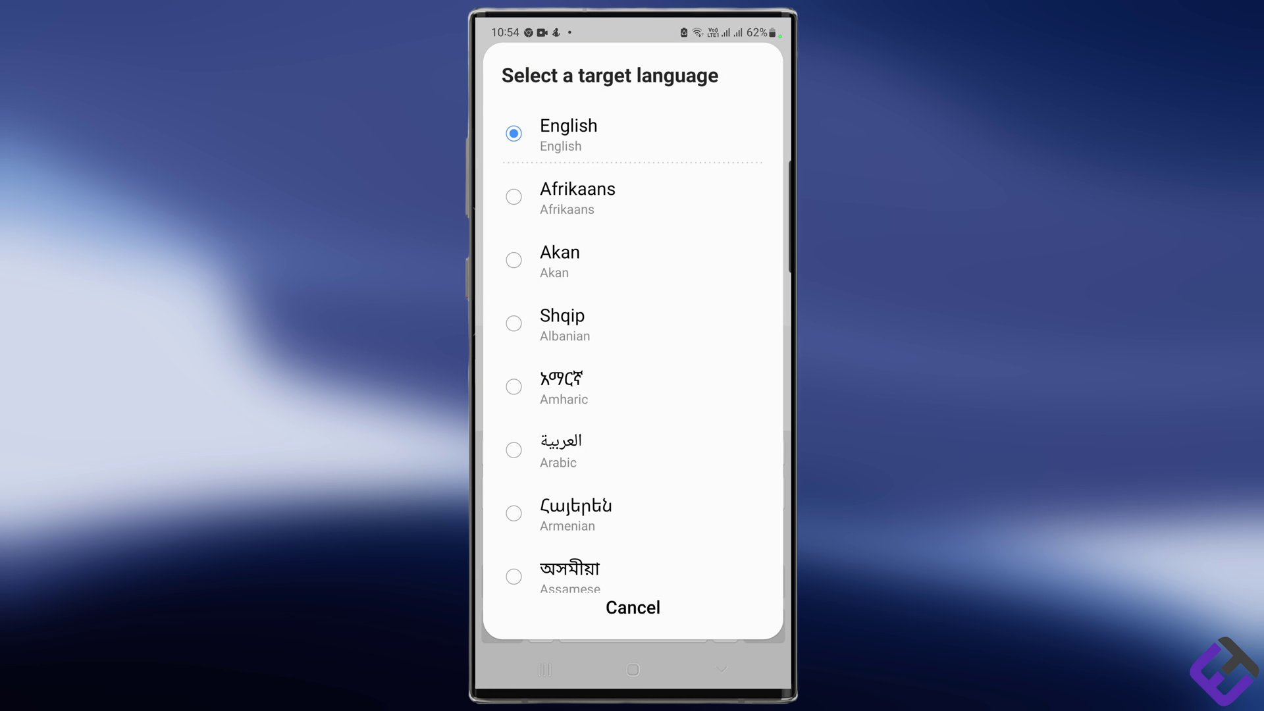
scroll(632, 342, "down", 5)
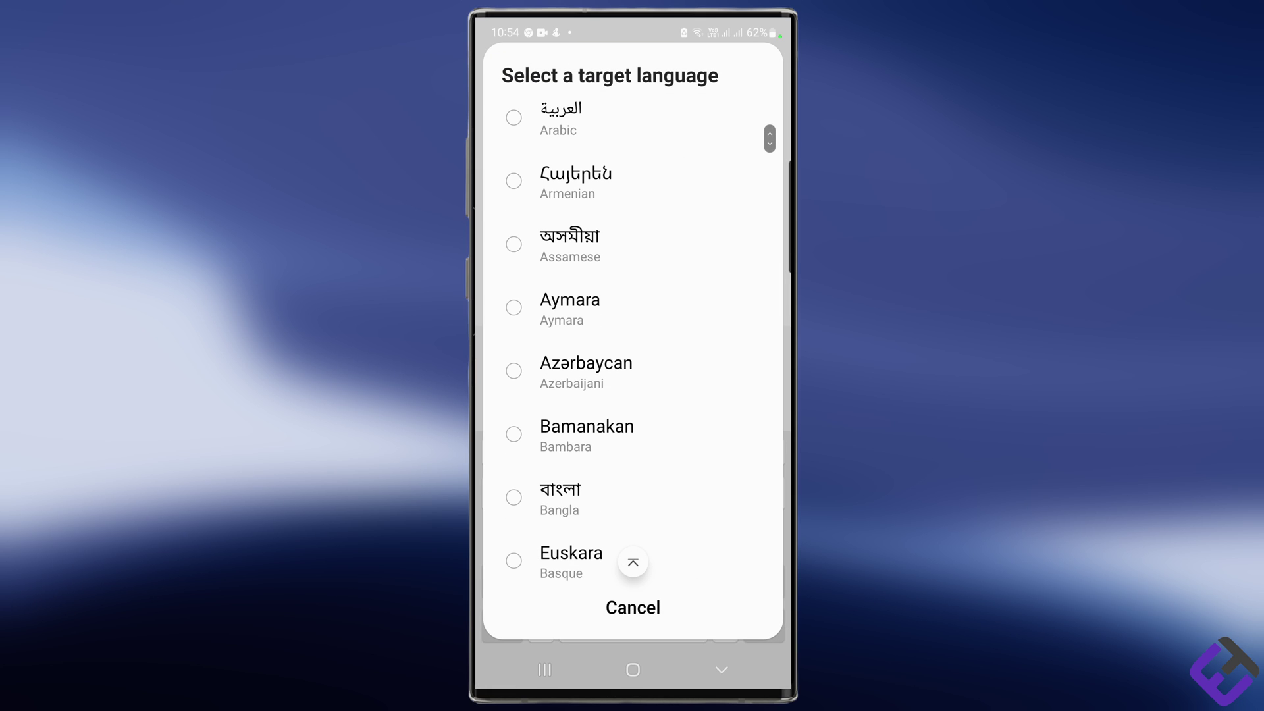
scroll(632, 343, "down", 4)
scroll(632, 342, "down", 1)
scroll(632, 342, "down", 2)
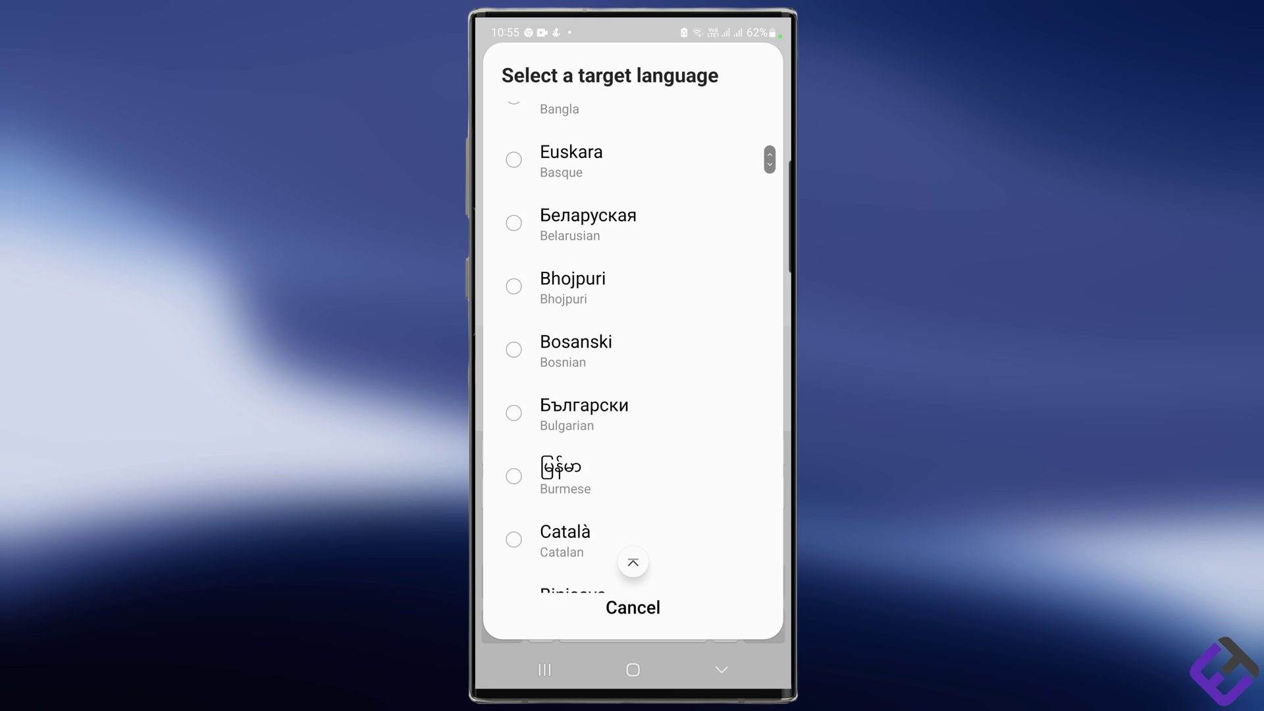
scroll(632, 343, "down", 2)
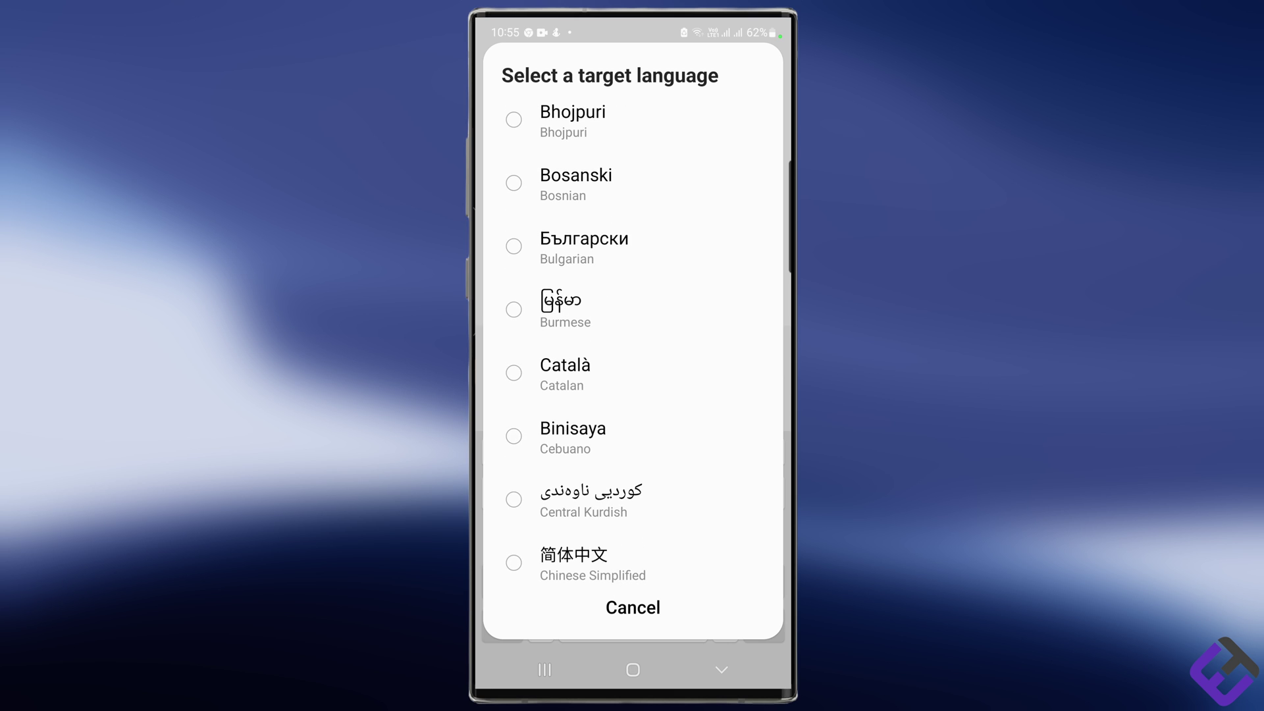
scroll(632, 342, "down", 3)
scroll(632, 342, "down", 5)
scroll(632, 342, "down", 5)
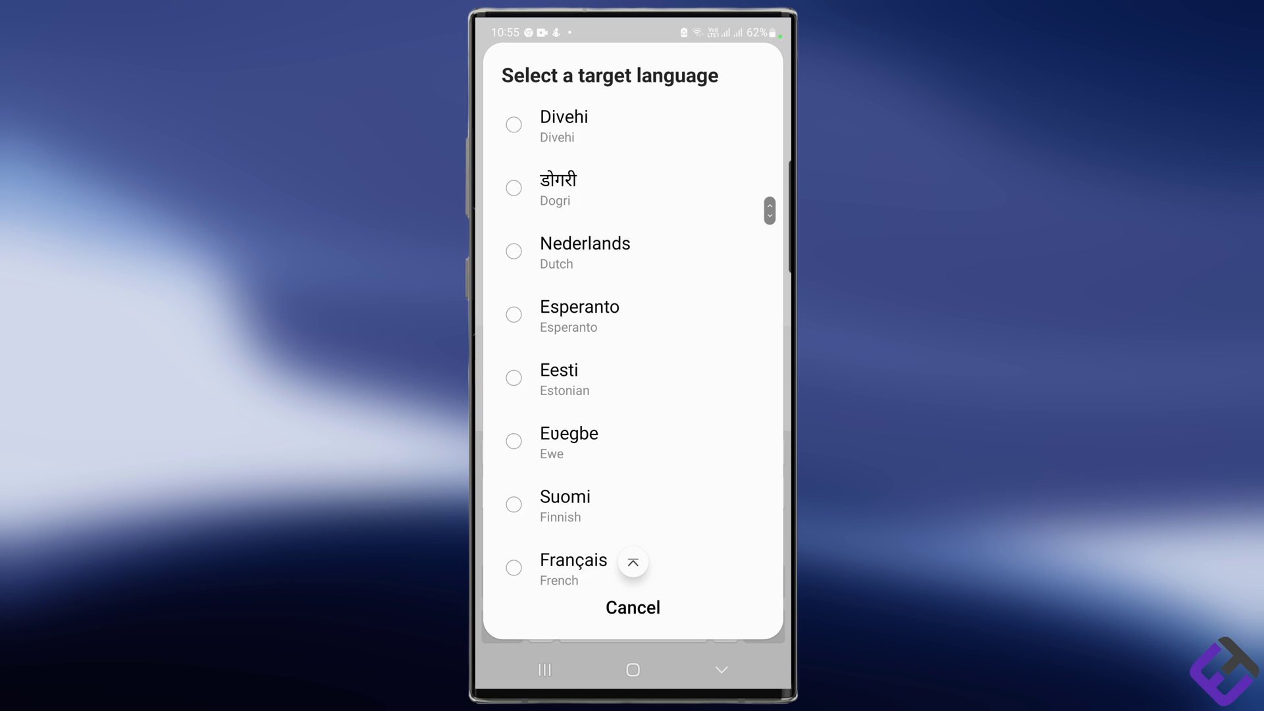
scroll(632, 342, "down", 1)
scroll(632, 342, "up", 1)
scroll(632, 343, "down", 1)
scroll(632, 342, "down", 5)
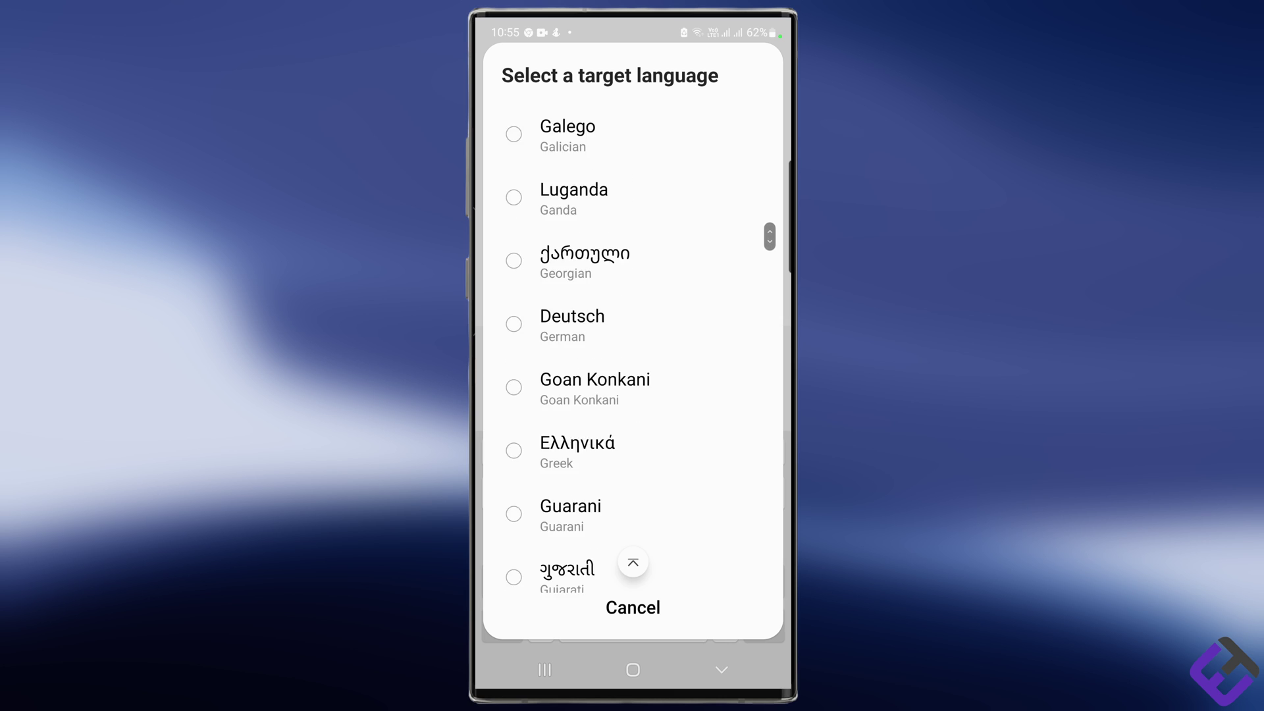
scroll(632, 343, "down", 3)
scroll(632, 342, "down", 3)
scroll(632, 343, "down", 5)
scroll(632, 343, "down", 5)
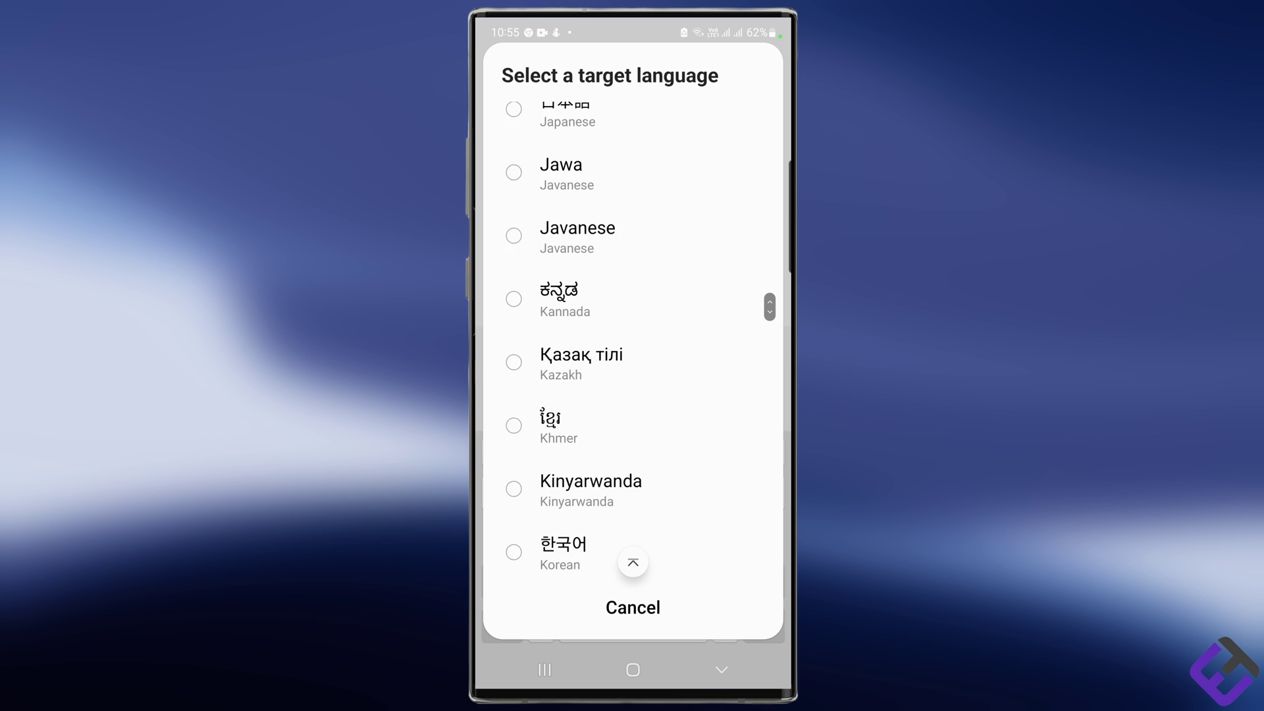
scroll(632, 342, "down", 5)
scroll(632, 342, "down", 5)
scroll(632, 342, "down", 5)
scroll(632, 342, "down", 5)
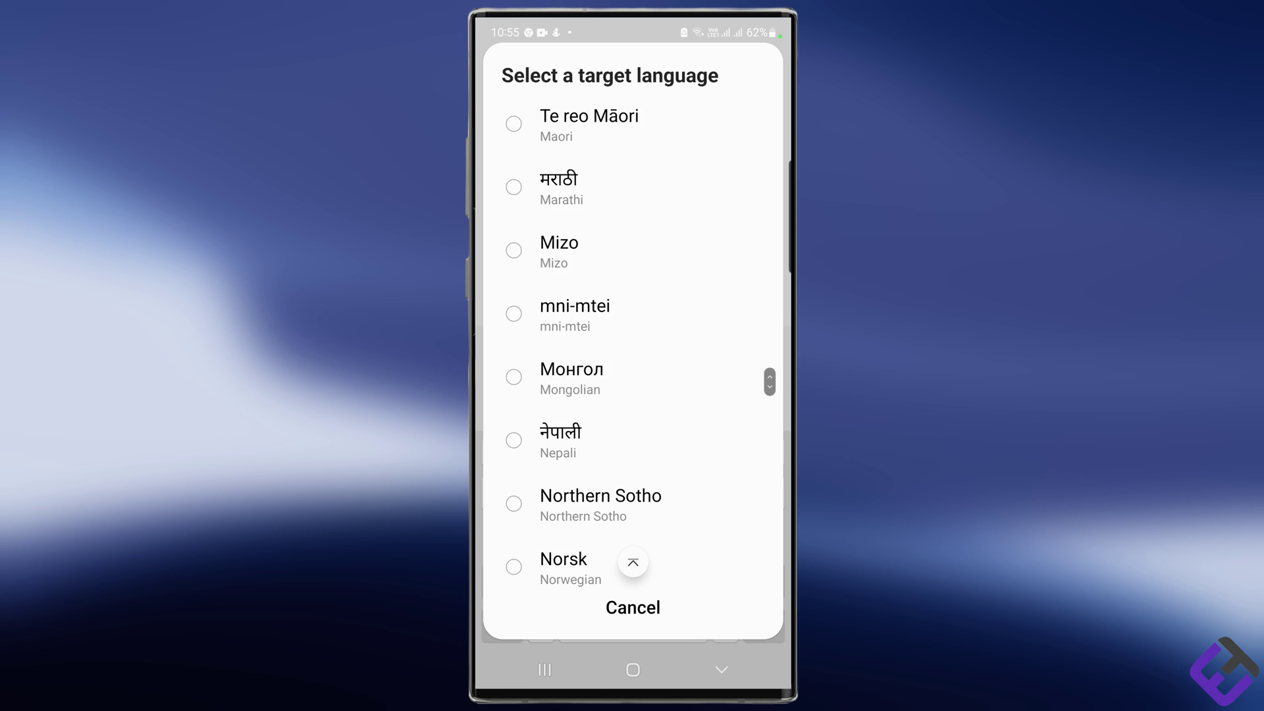
scroll(632, 343, "down", 2)
scroll(632, 342, "down", 5)
scroll(632, 342, "down", 4)
scroll(632, 342, "down", 5)
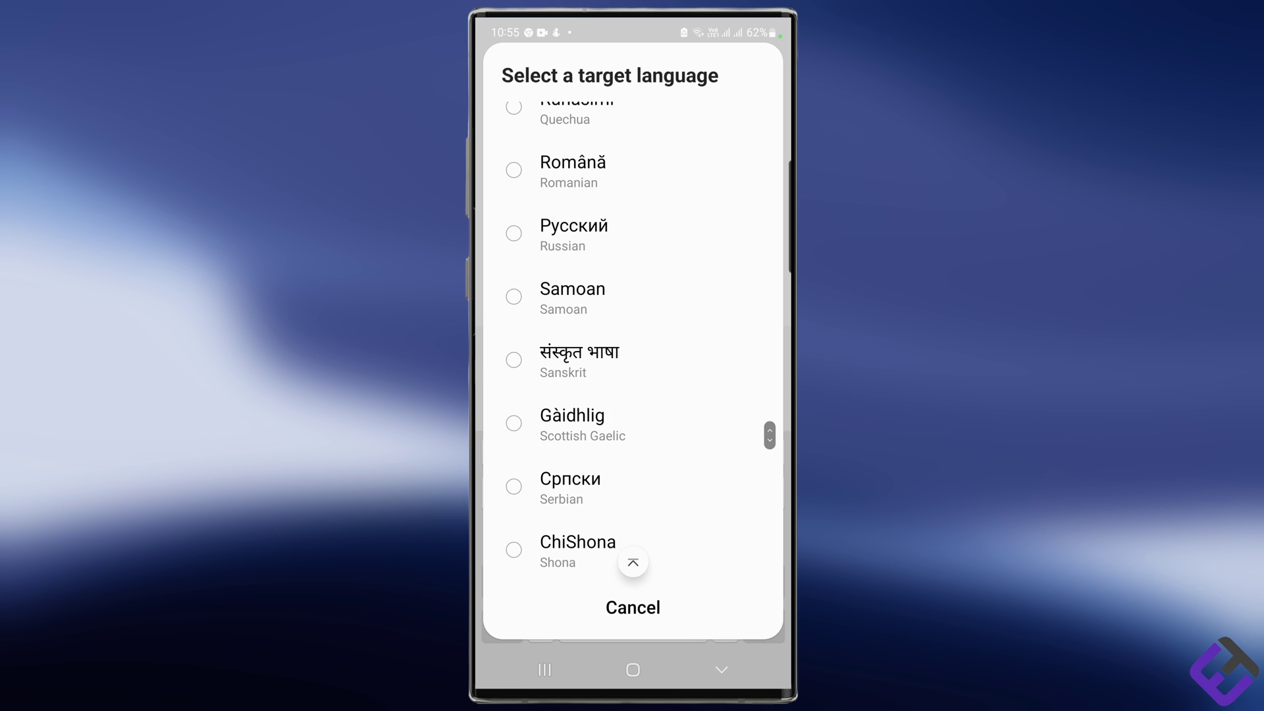
scroll(632, 343, "down", 5)
scroll(632, 343, "down", 2)
scroll(632, 343, "up", 2)
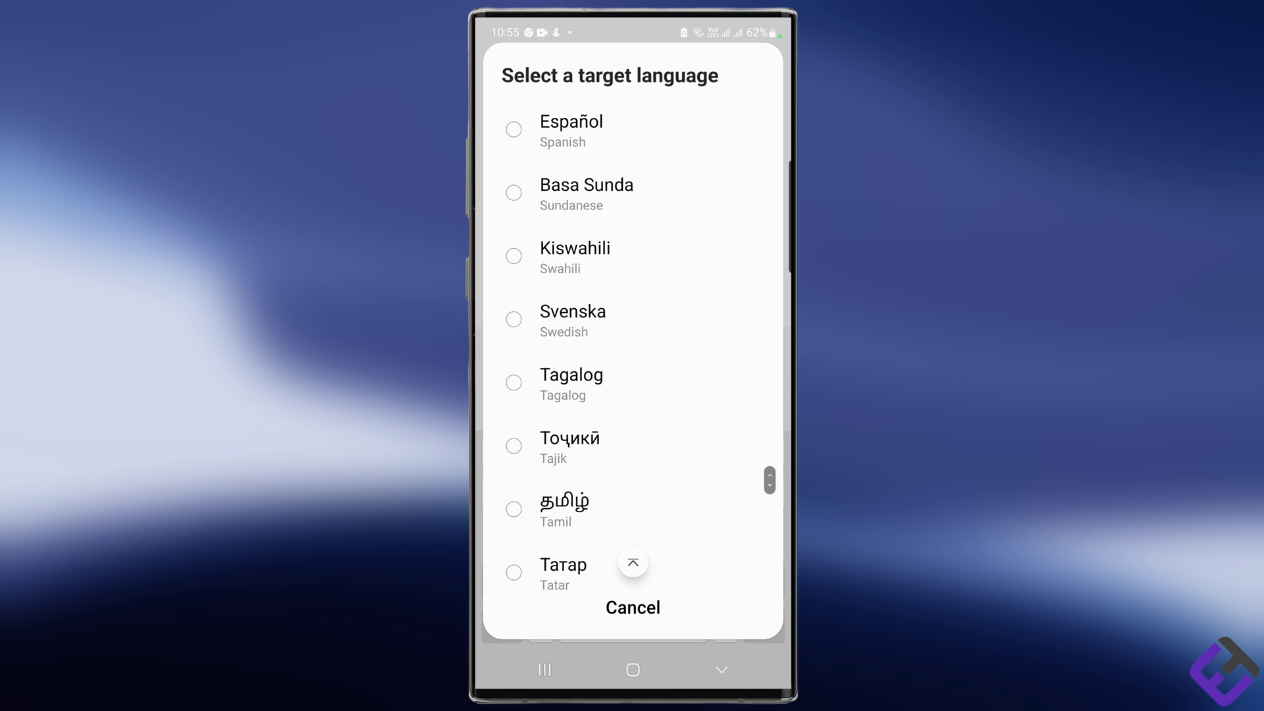
scroll(632, 342, "down", 3)
scroll(632, 342, "up", 2)
scroll(632, 342, "up", 3)
scroll(632, 342, "up", 1)
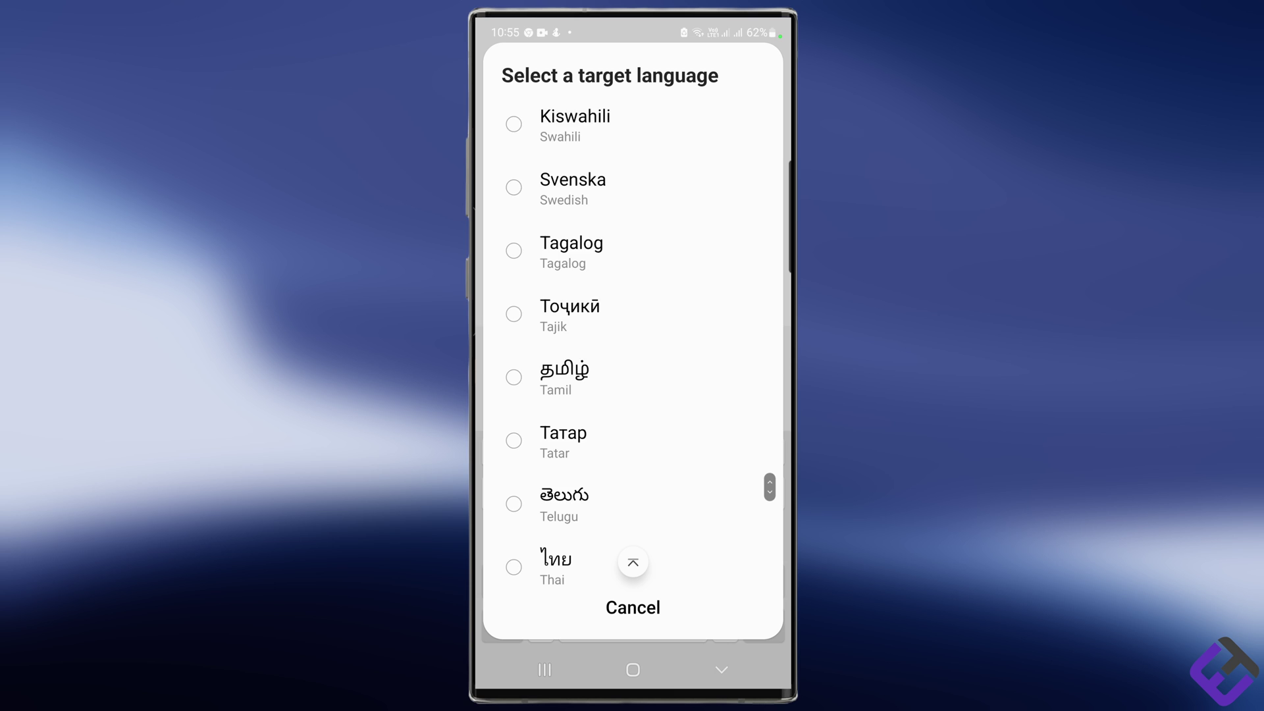
scroll(632, 343, "up", 3)
scroll(631, 342, "up", 1)
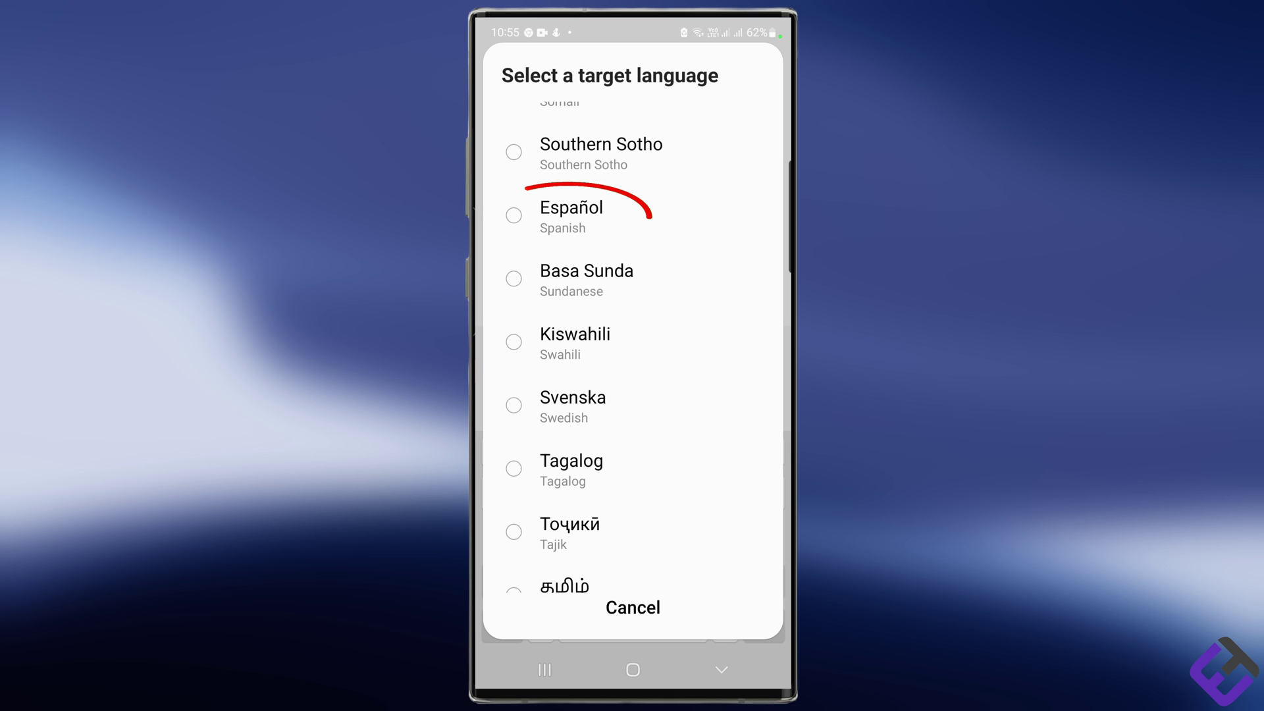
left_click(570, 216)
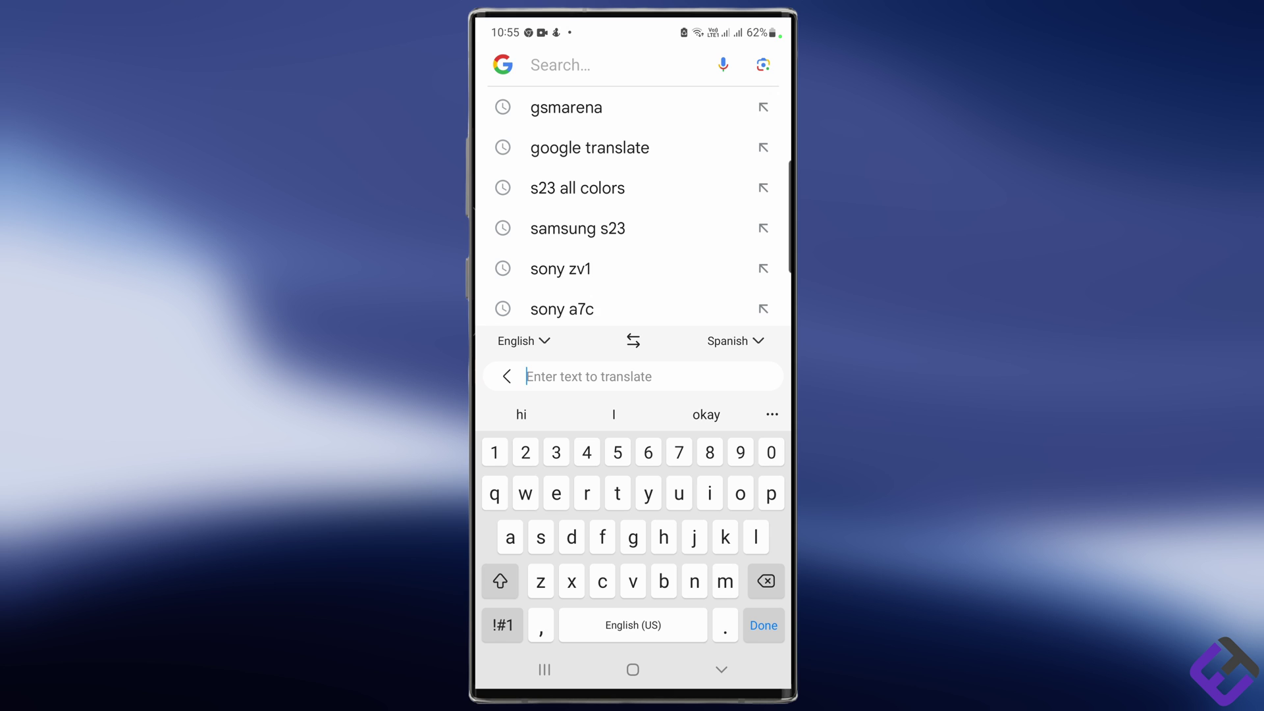
- Translate 'Hello, how are you?' so '¿Hola, cómo estás?' lands in the search field
left_click(499, 580)
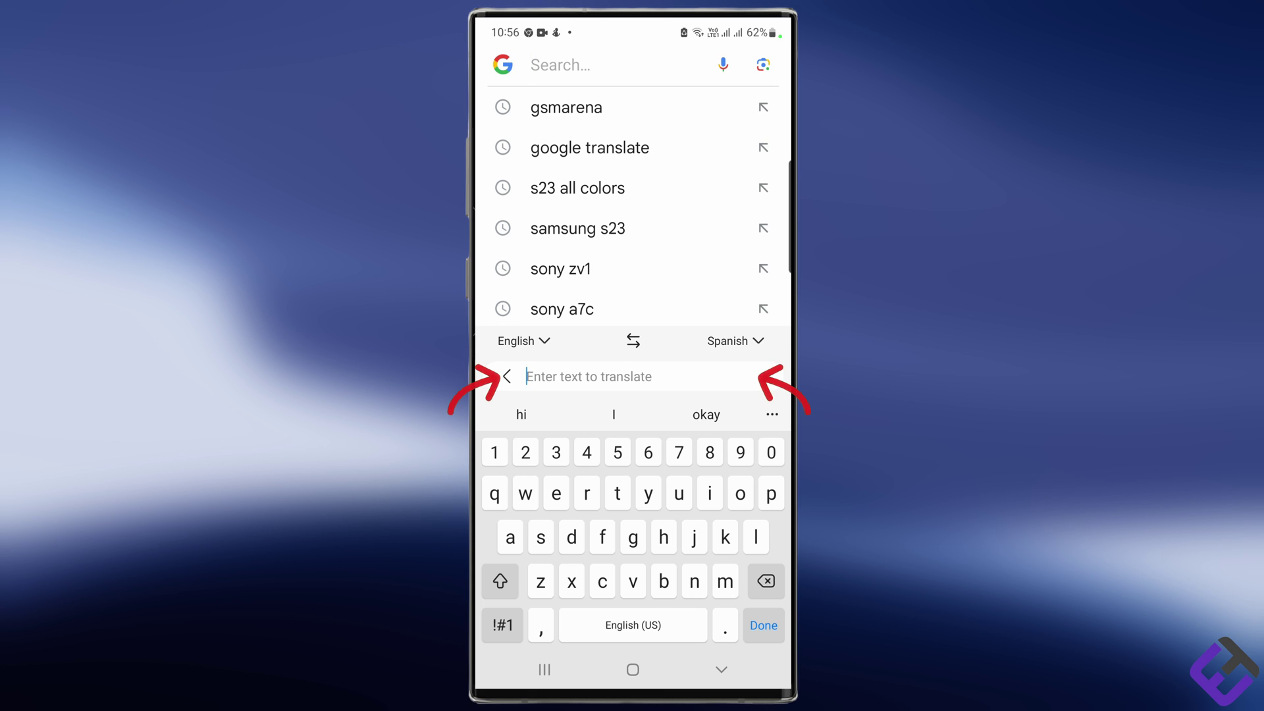
type("H")
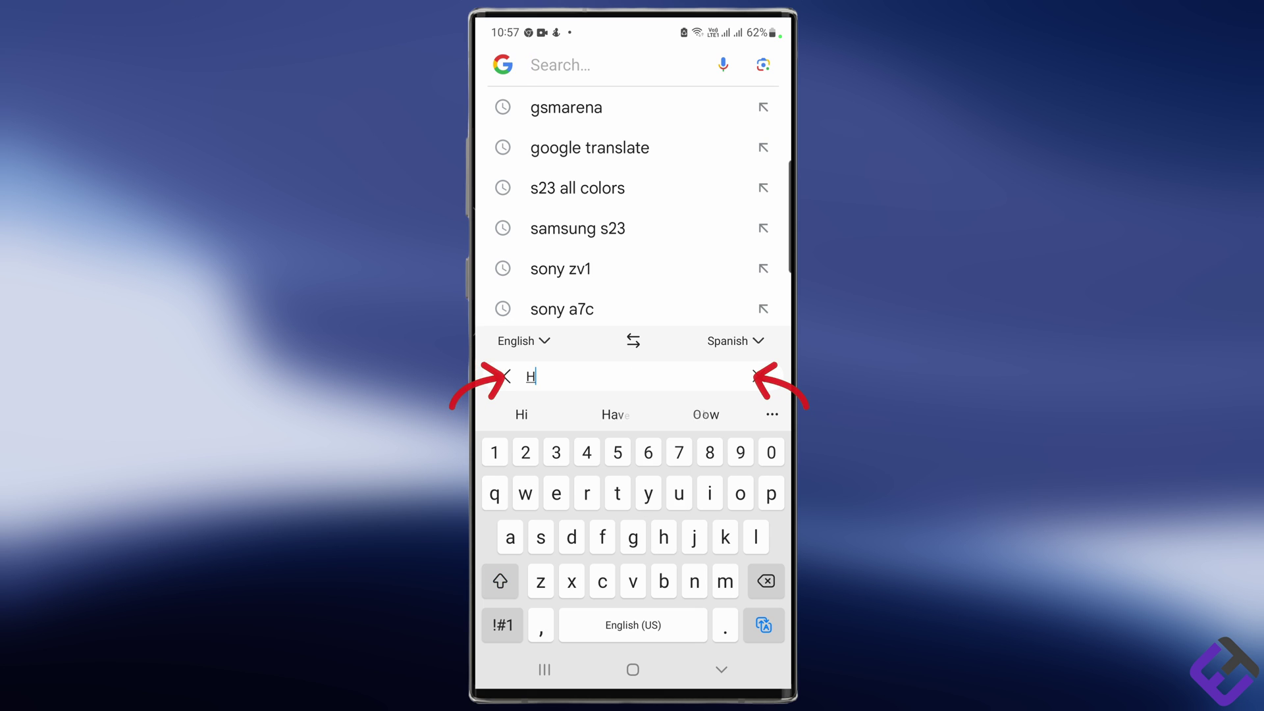
type("ello, ")
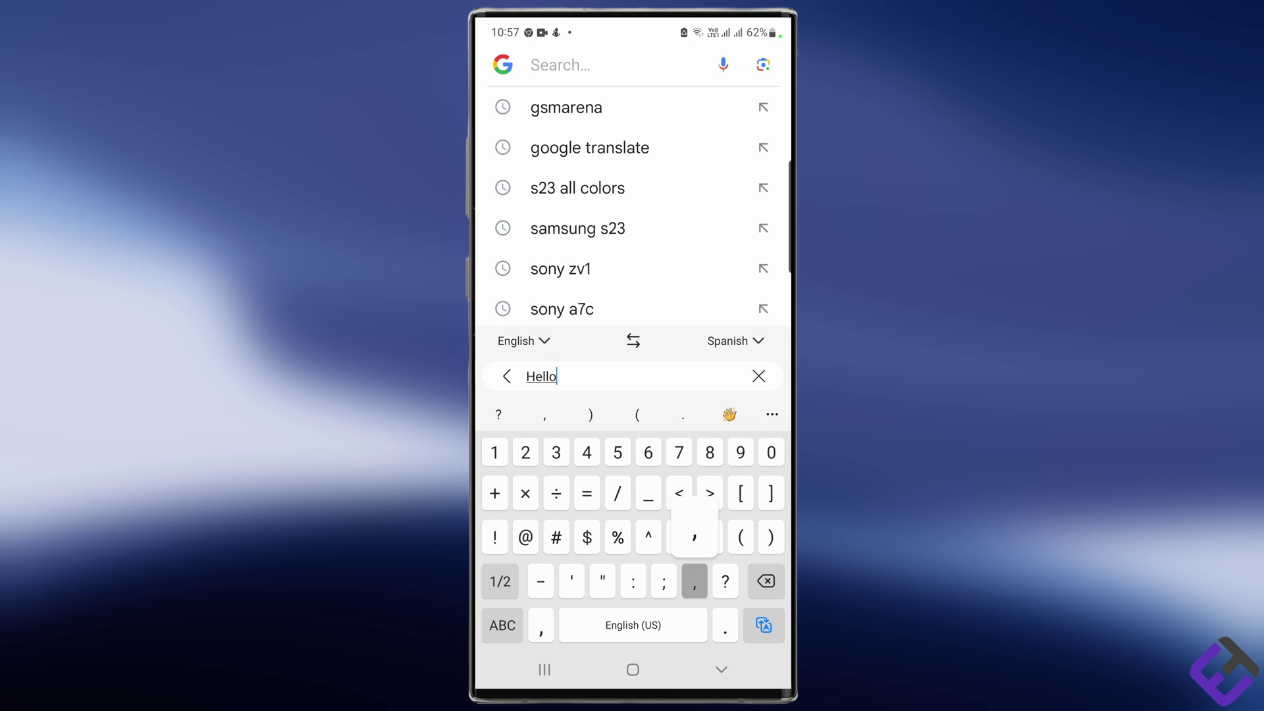
type("how ")
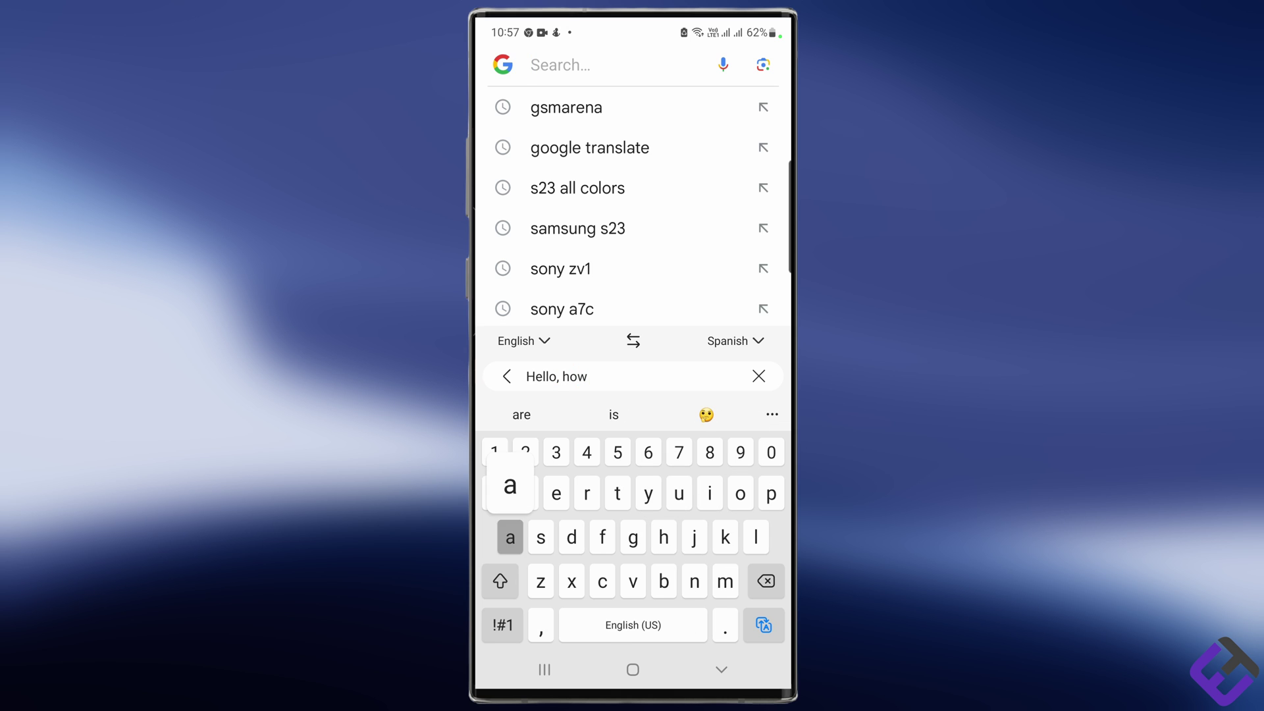
type("are ")
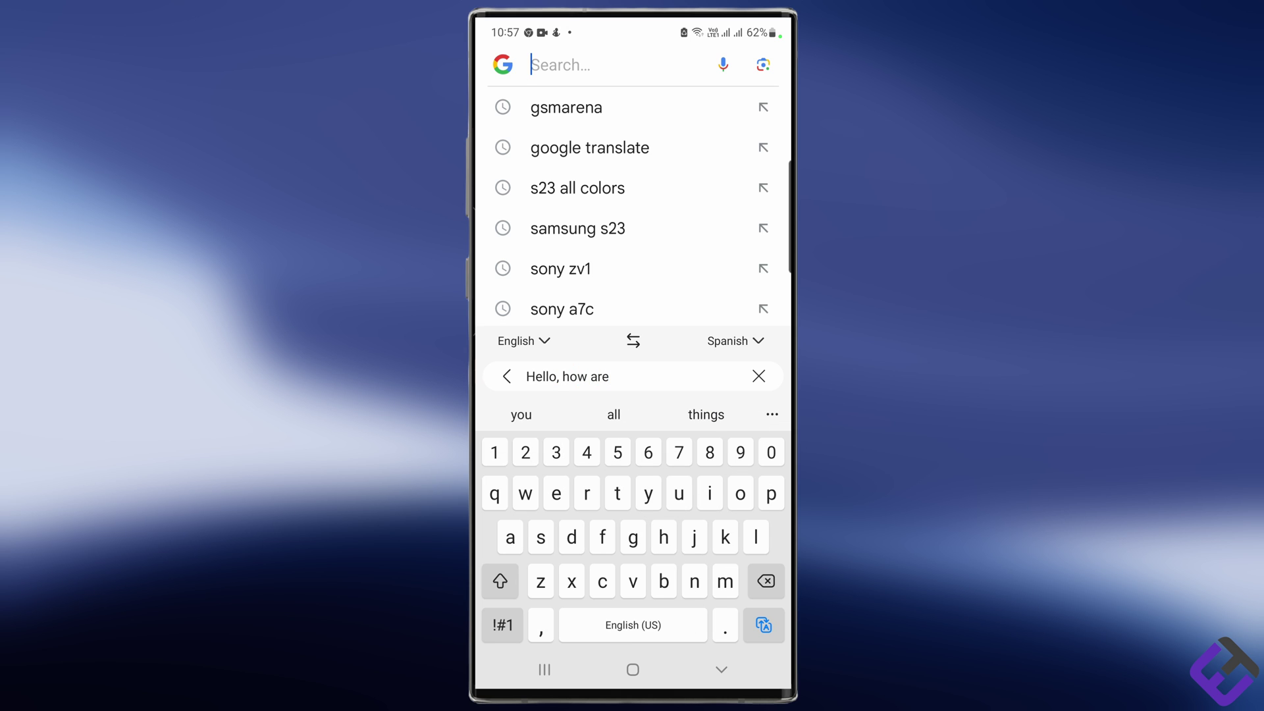
type("you?")
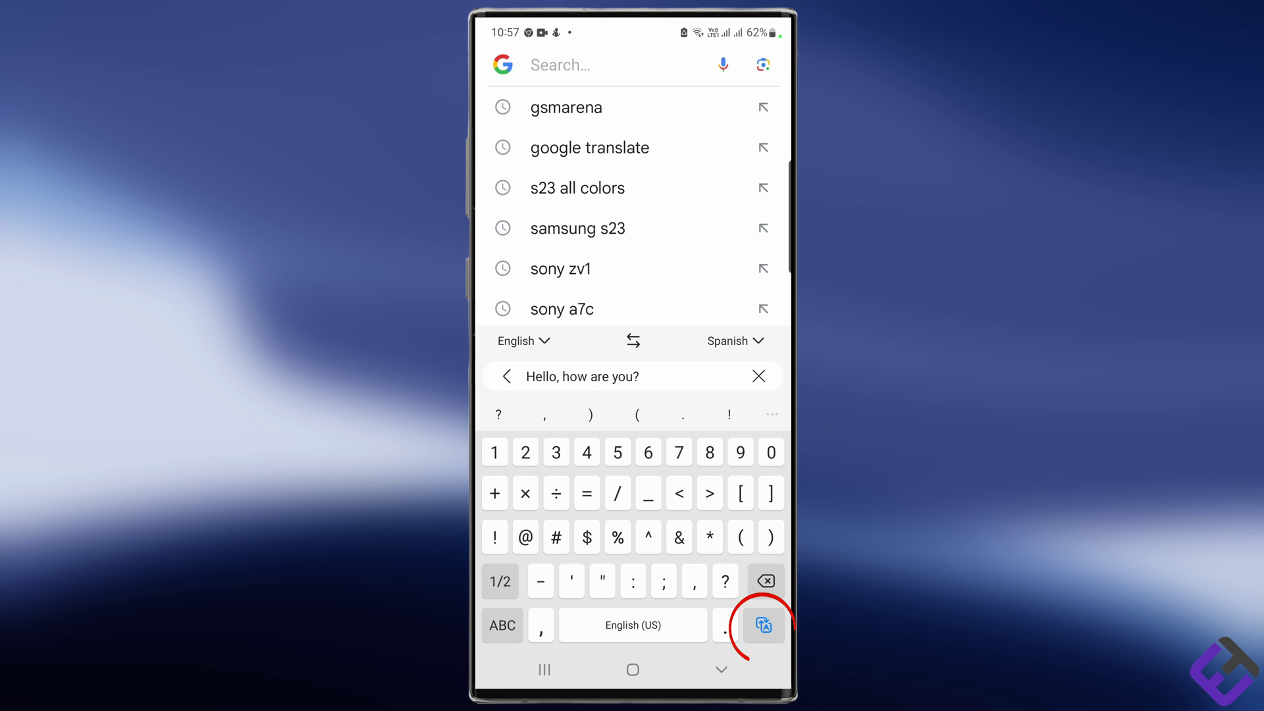
key("Return")
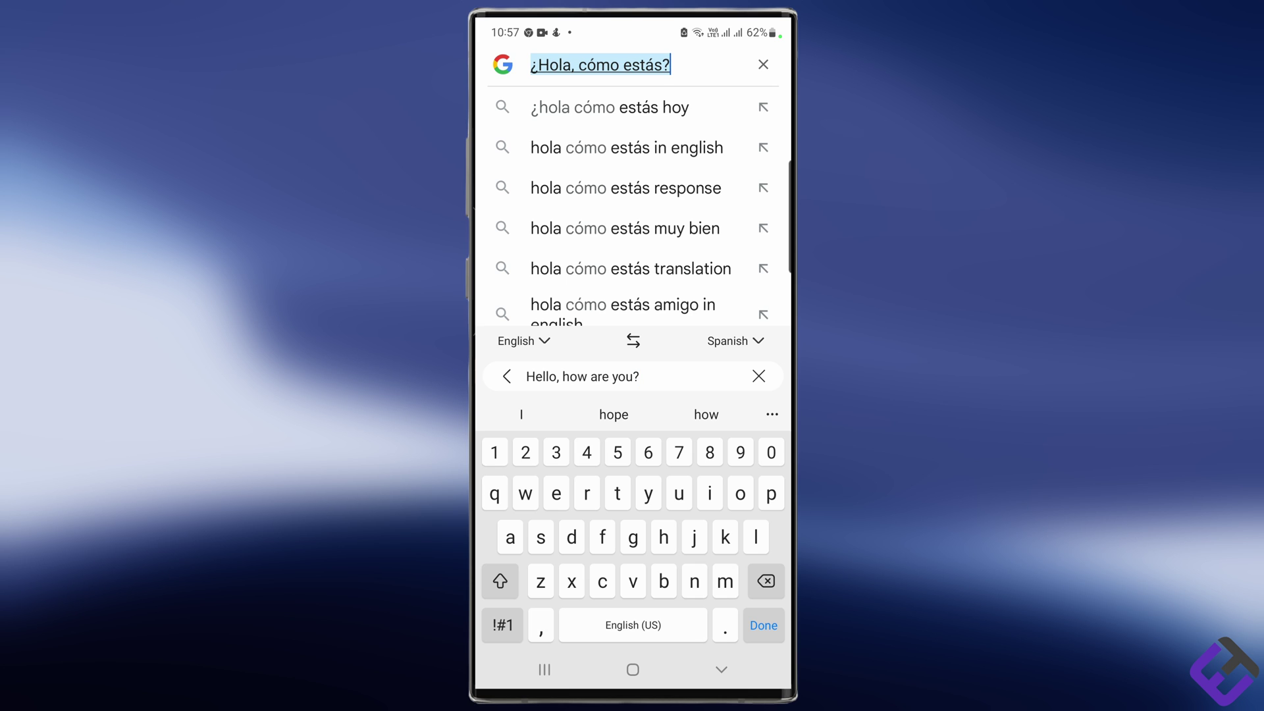
- Close the translate bar and bring up the emoji picker from the toolbar
left_click(668, 65)
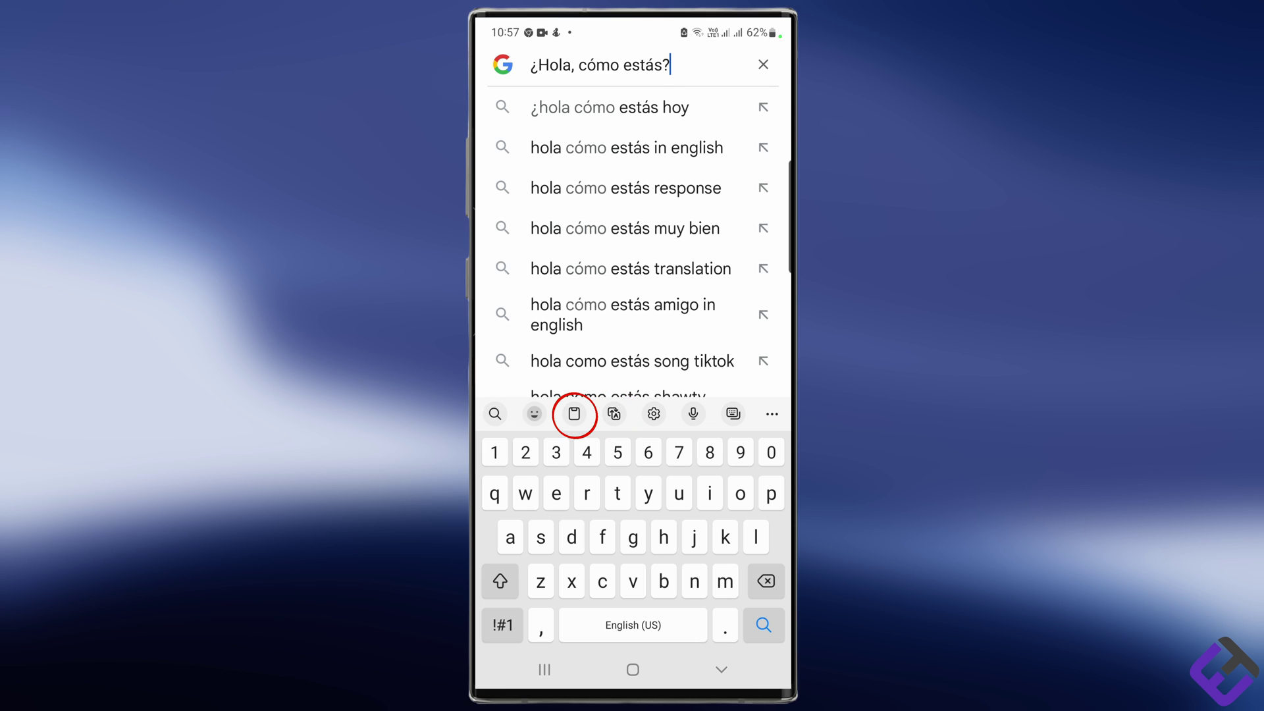
left_click(534, 413)
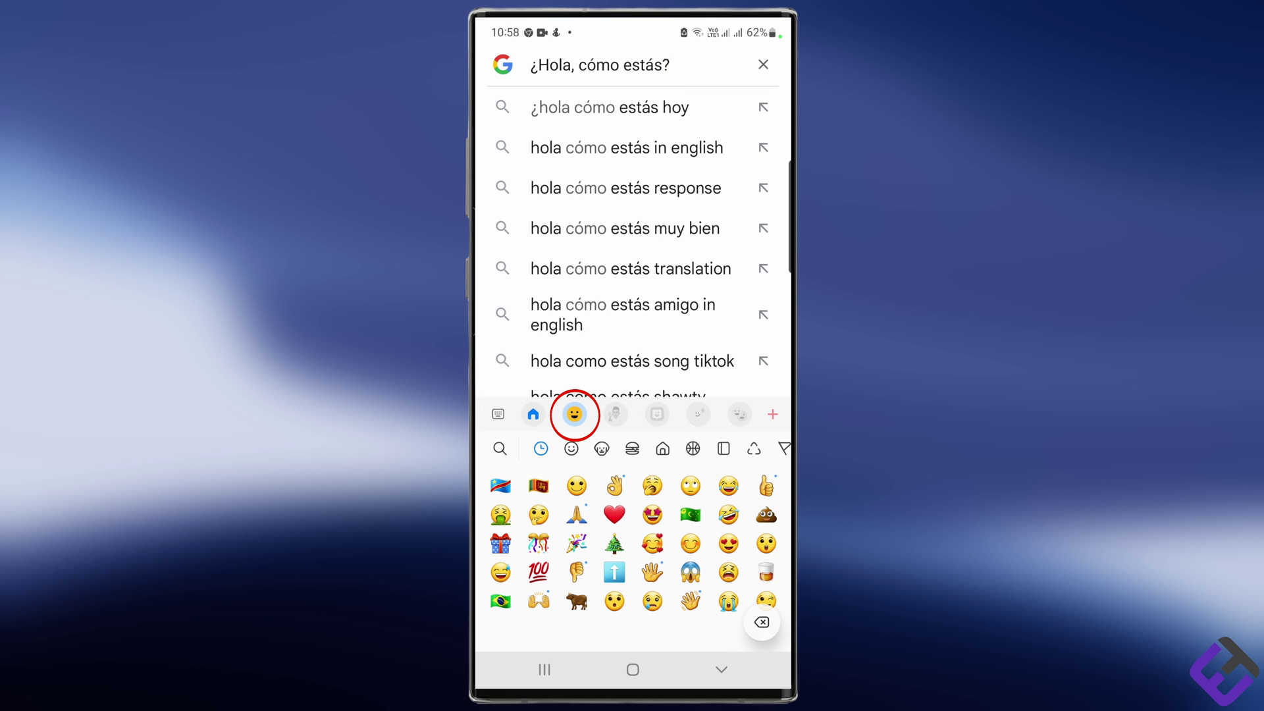